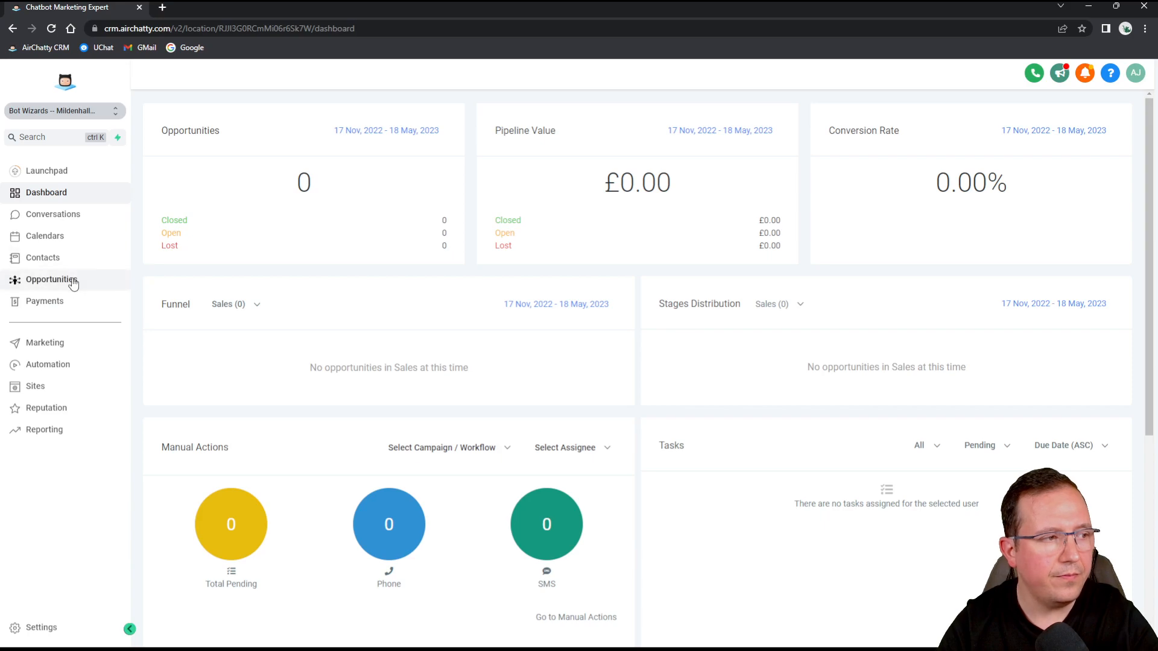
Open the Opportunities board, review the Sales pipeline in the Pipelines list, and return to the board.
left_click(62, 287)
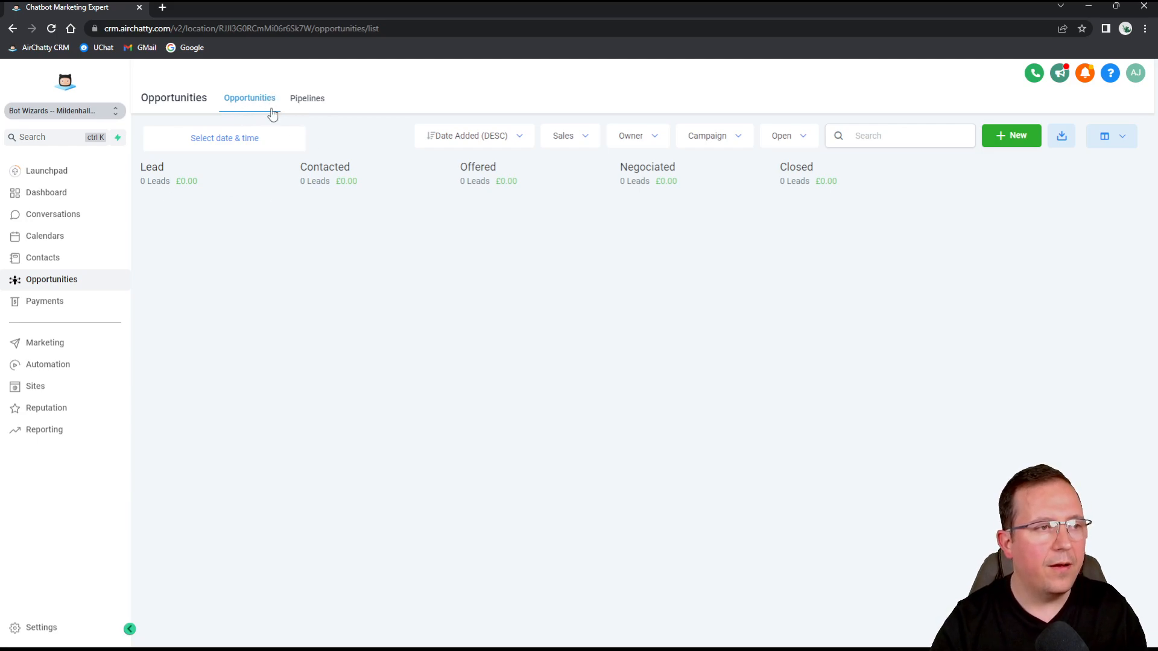
left_click(320, 103)
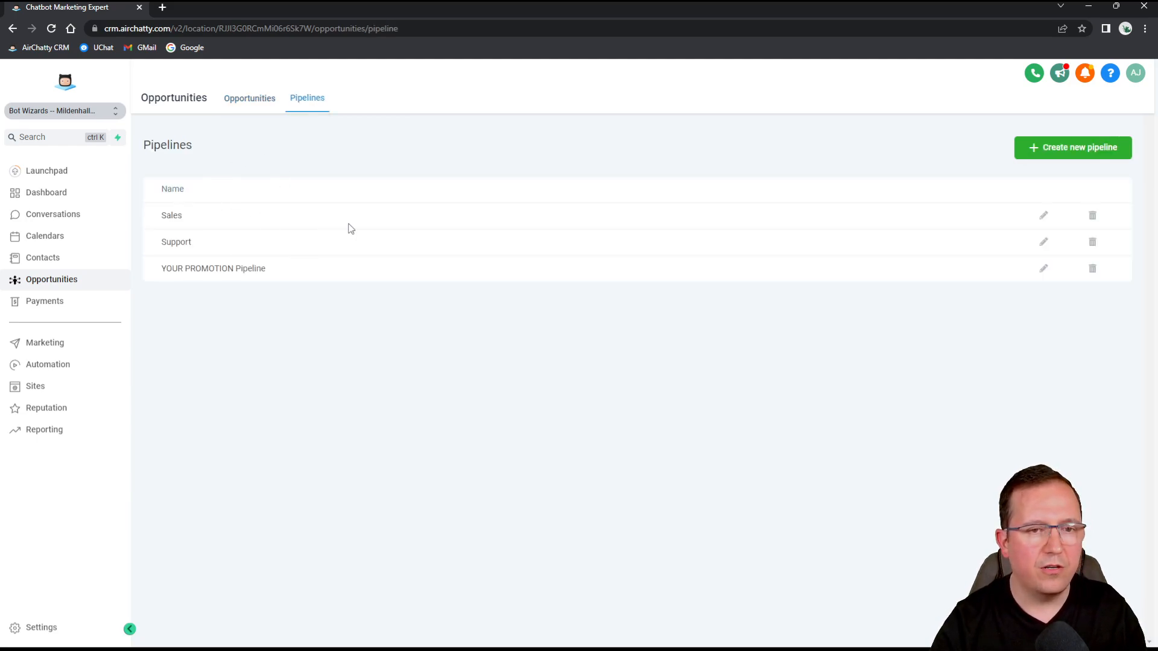
double_click(164, 211)
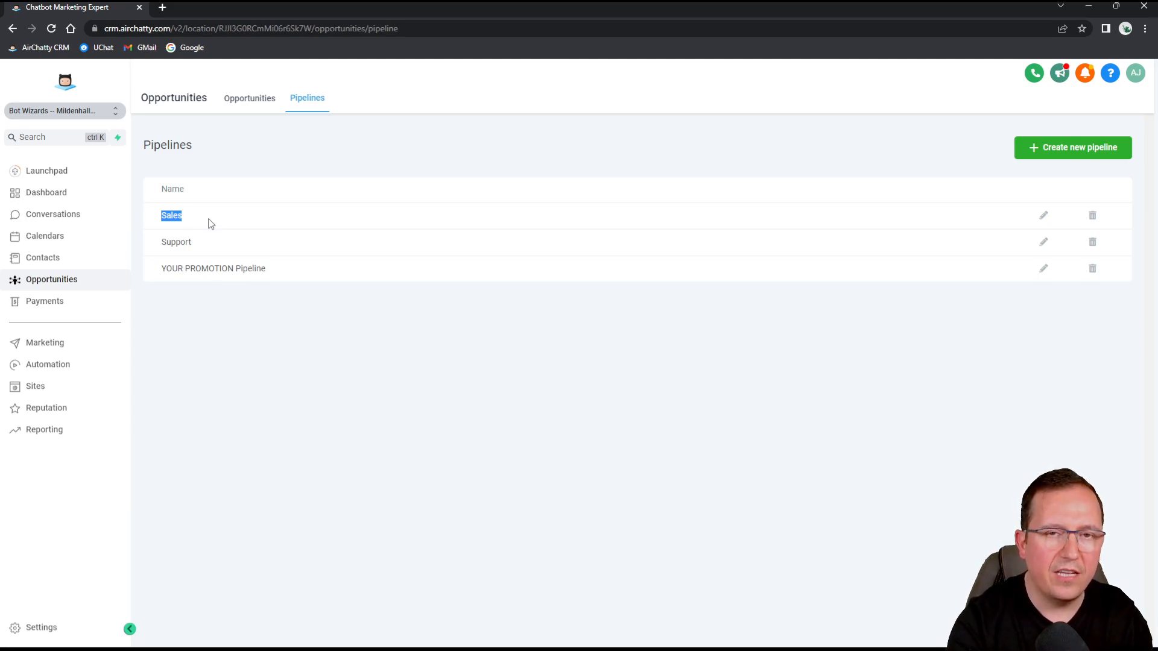
left_click(270, 100)
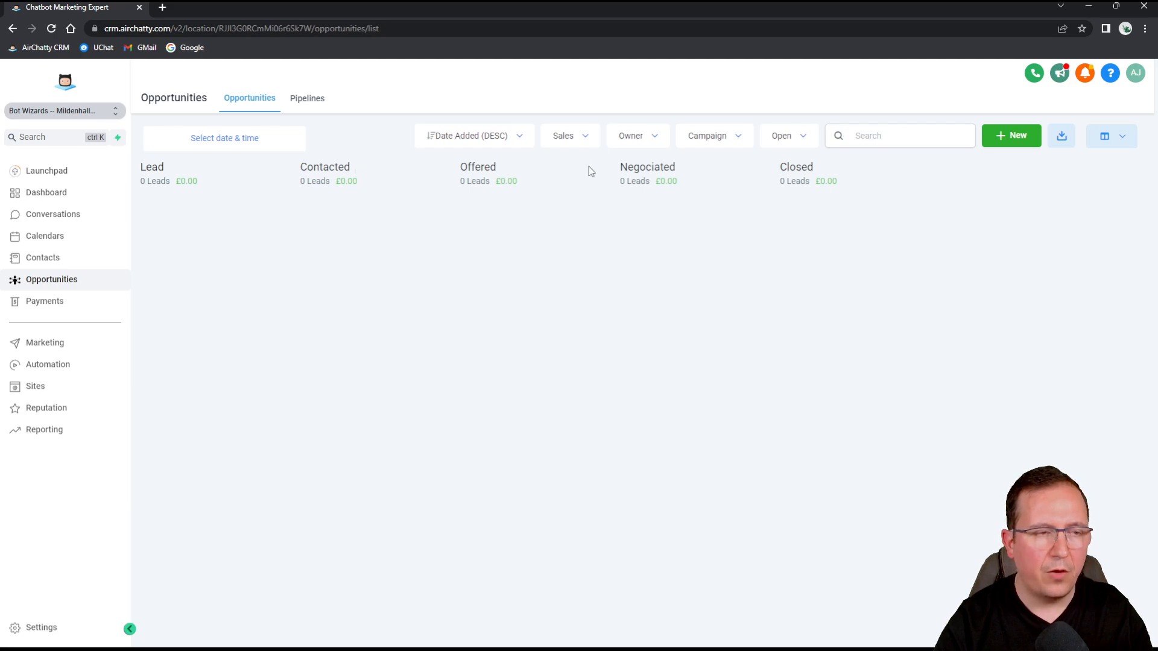
left_click(581, 141)
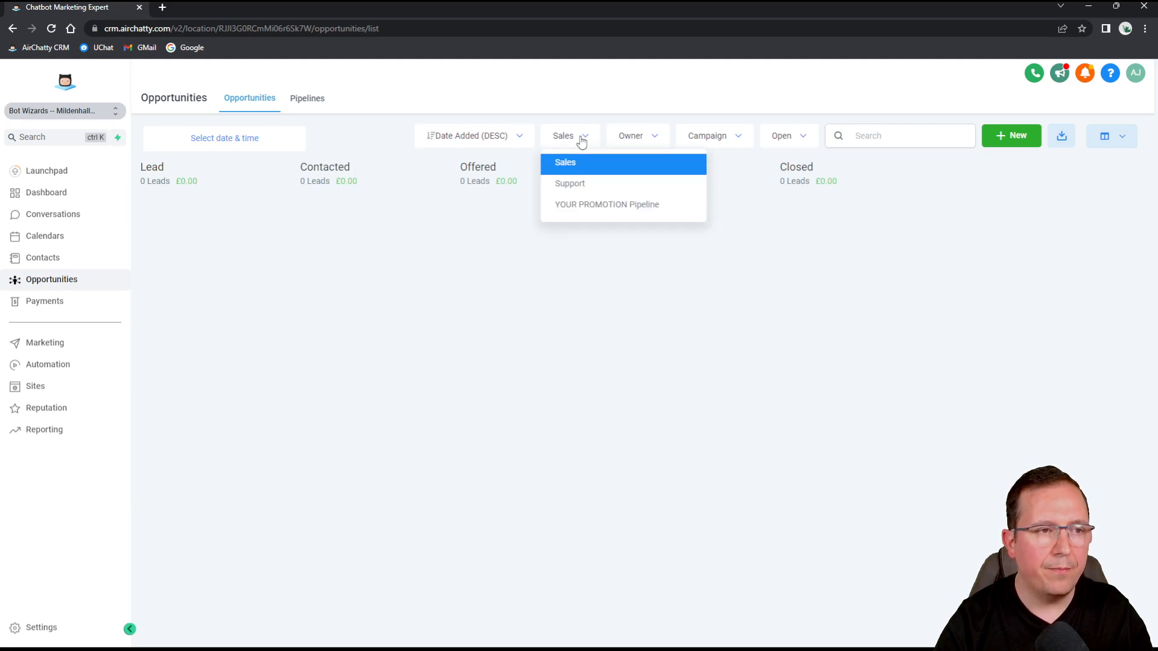
left_click(587, 189)
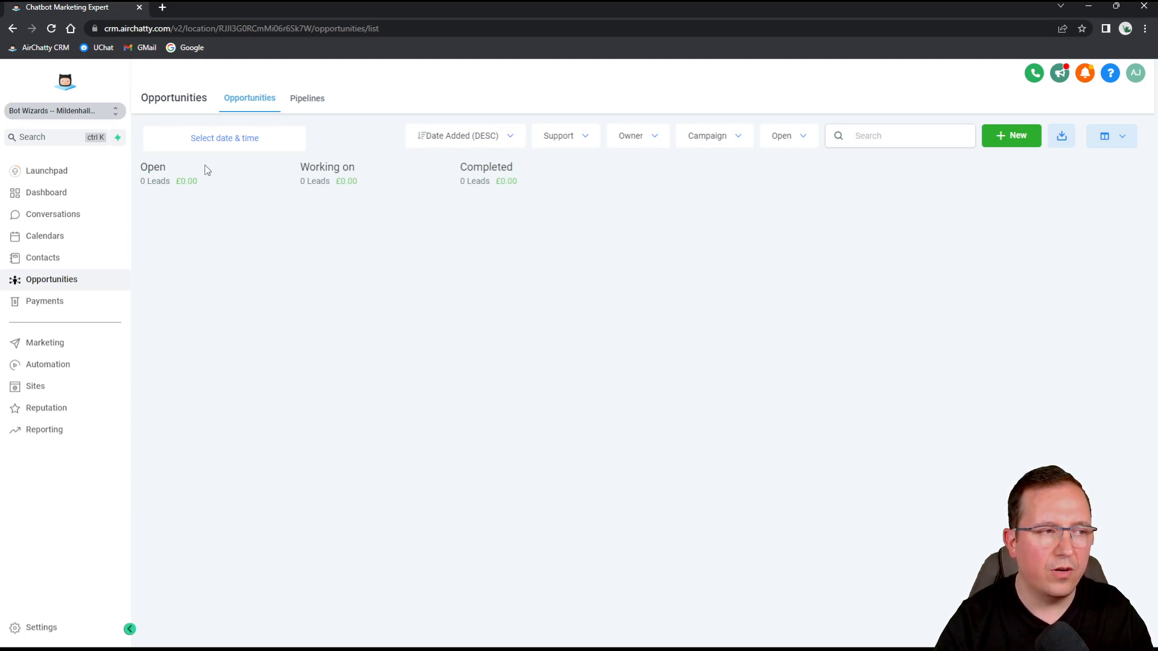
left_click(571, 139)
left_click(562, 162)
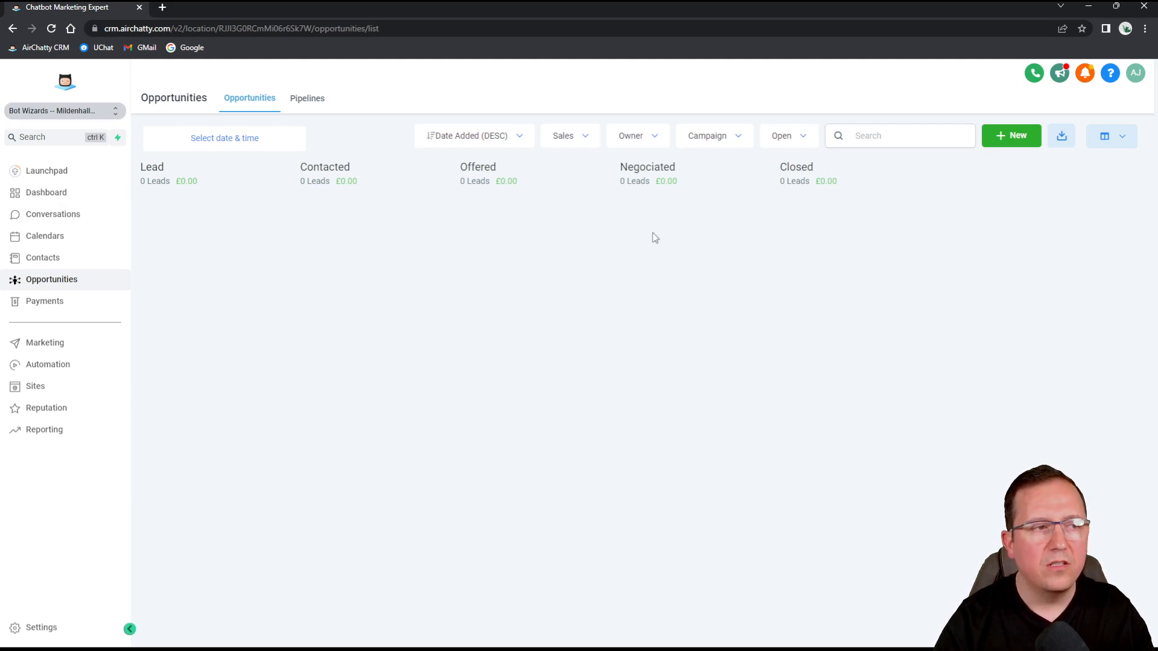
Start a new opportunity and enter the contact's full name and e-mail address.
left_click(1019, 139)
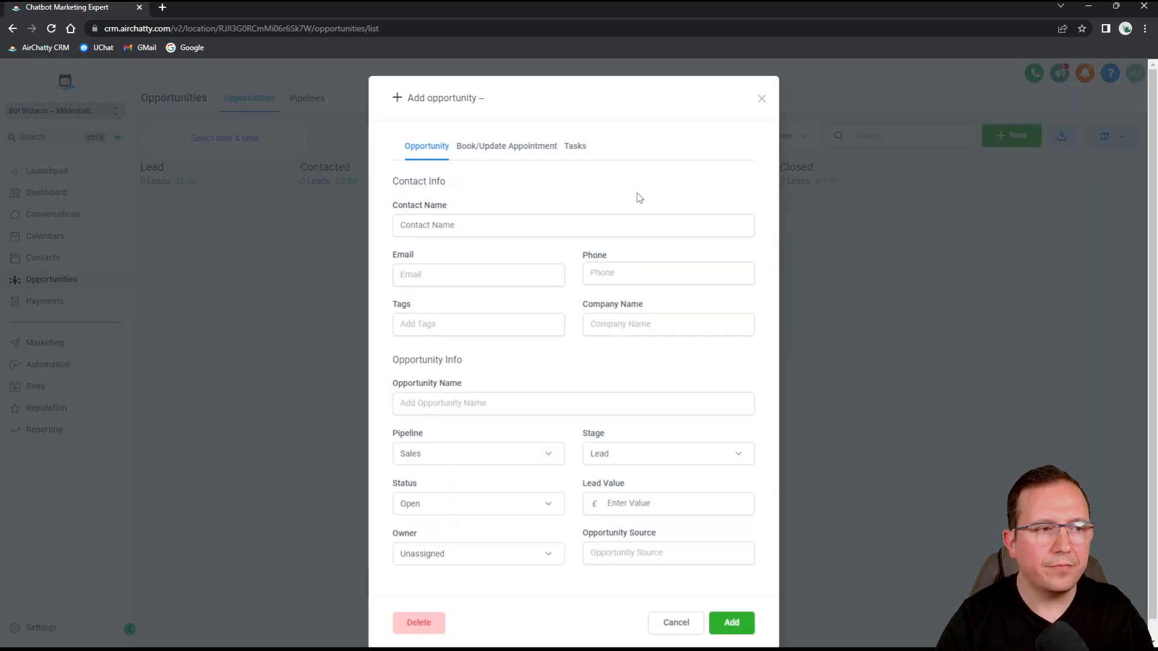
left_click(485, 225)
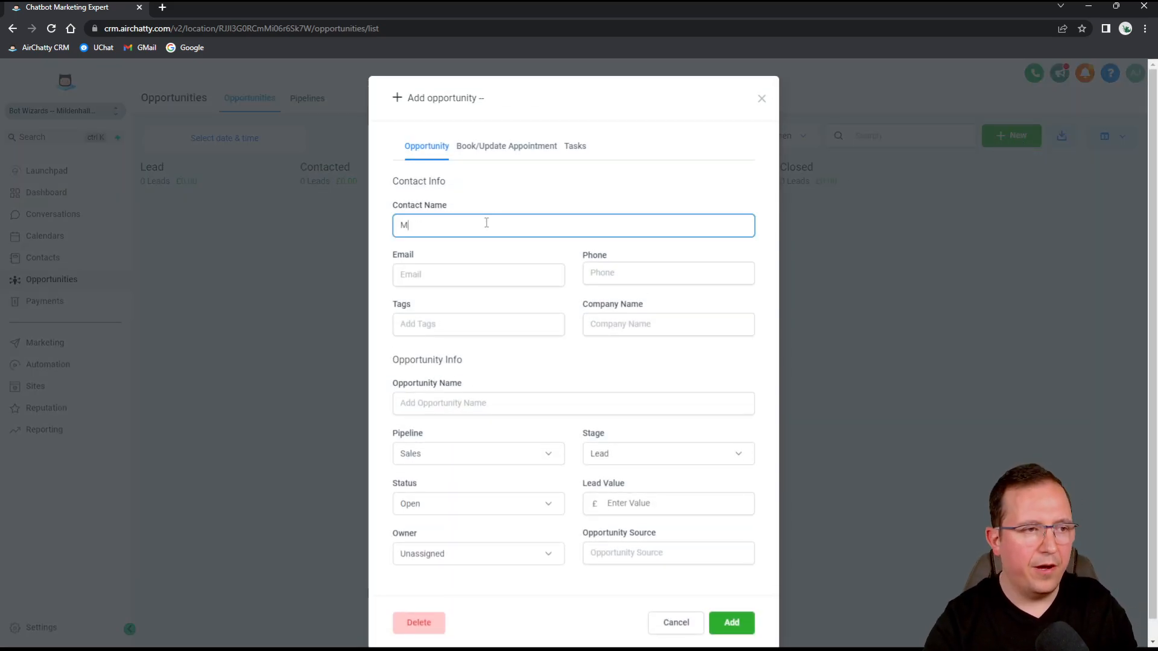
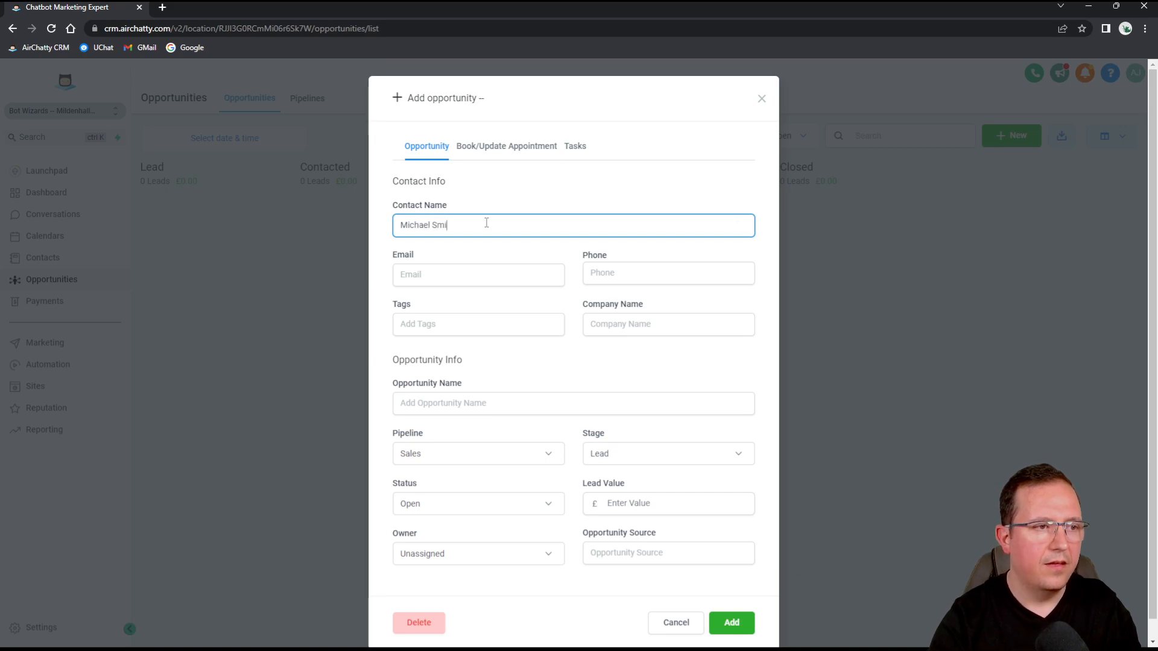
left_click(408, 278)
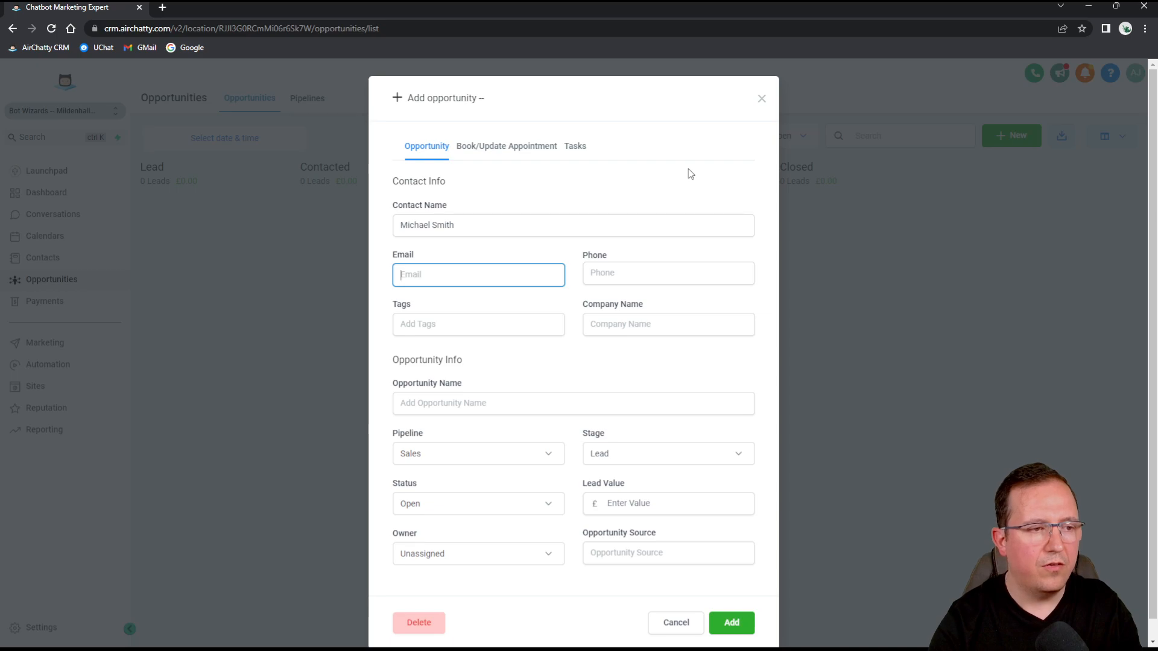
key("shift+Tab")
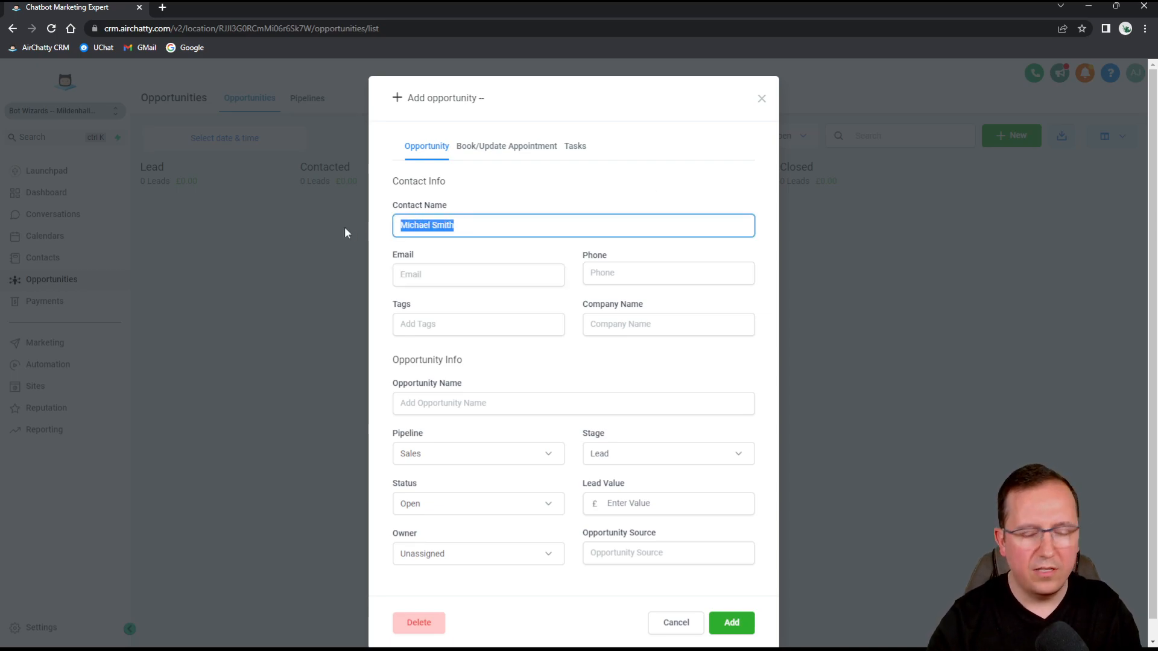
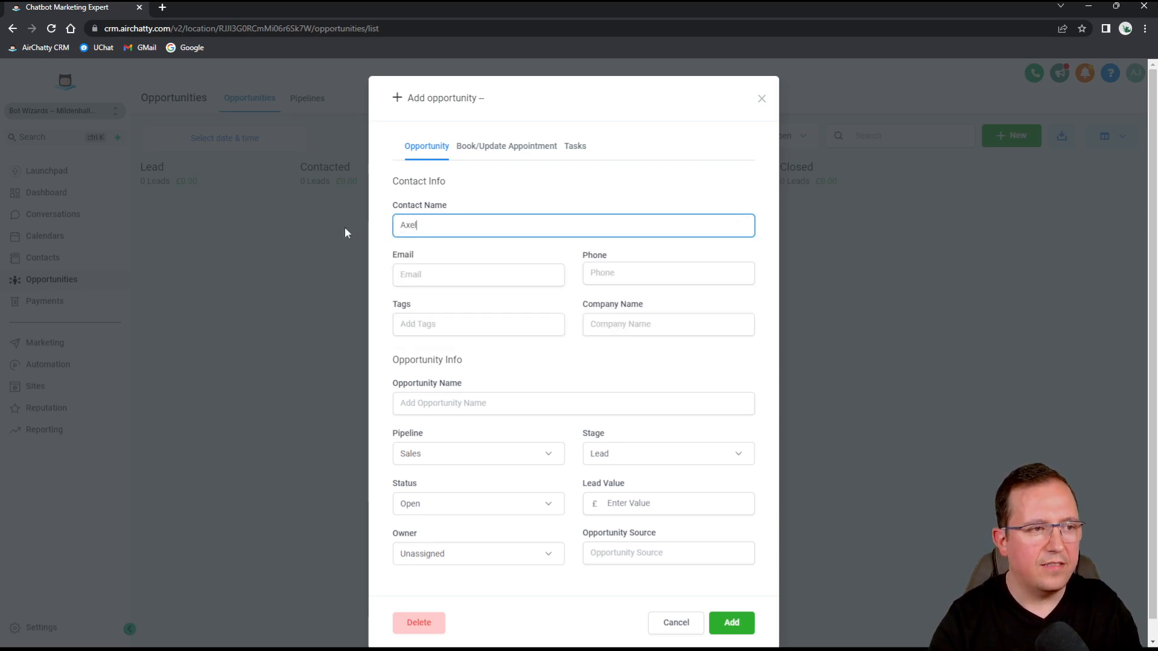
left_click(423, 271)
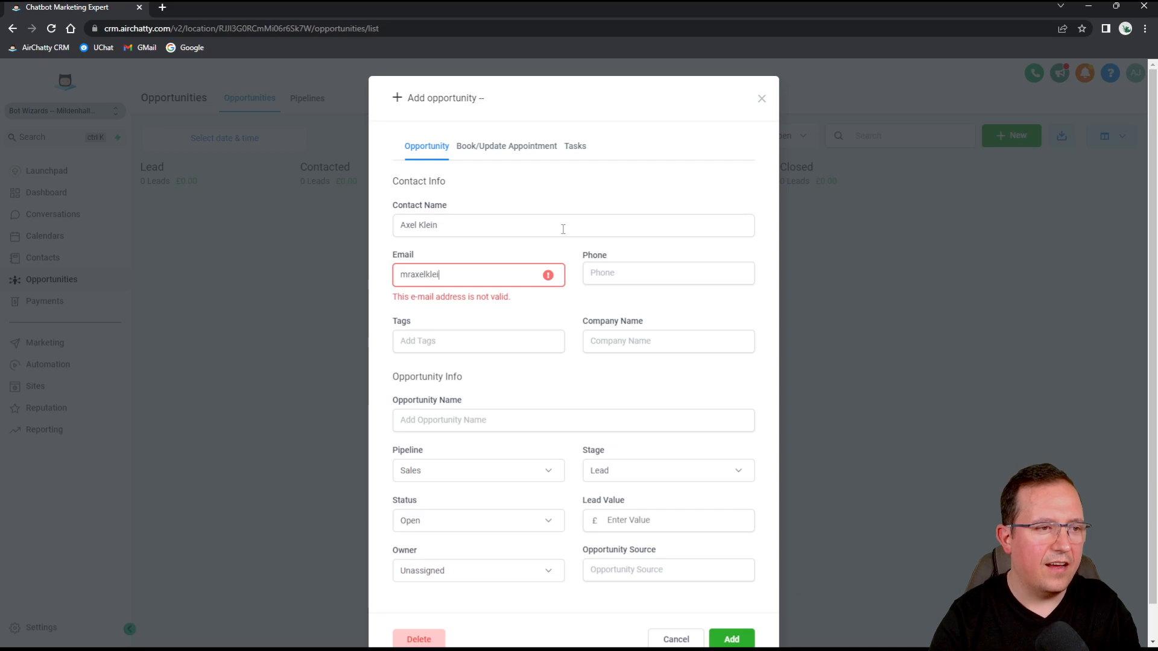
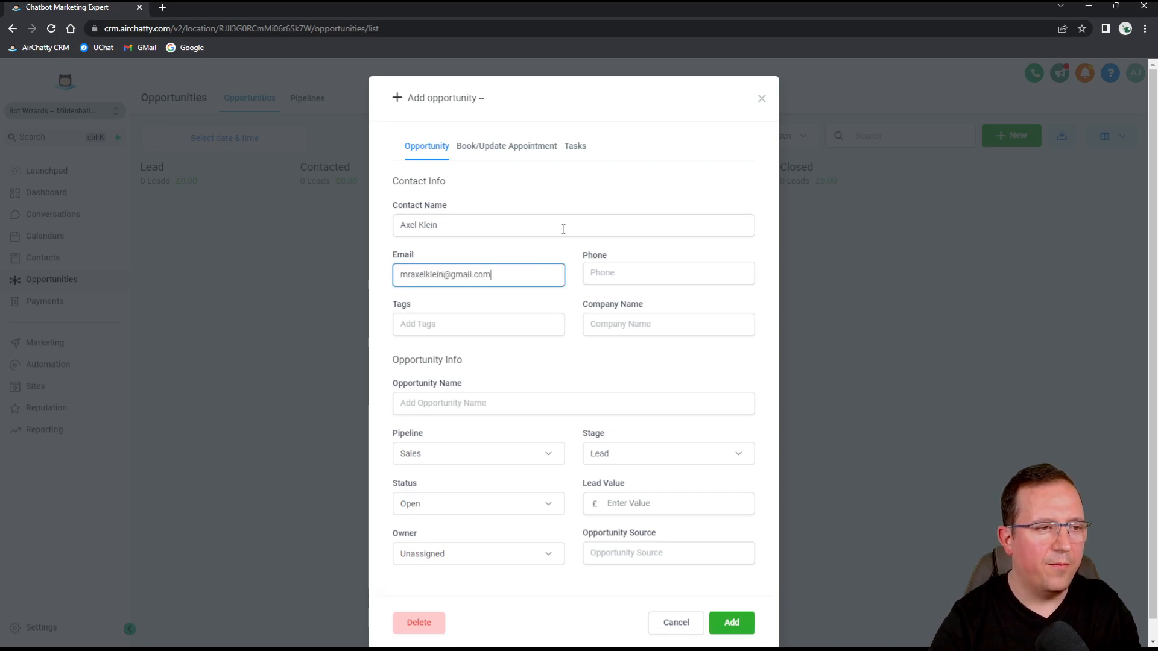
Fill in the contact's phone number from the suggested entry.
left_click(641, 265)
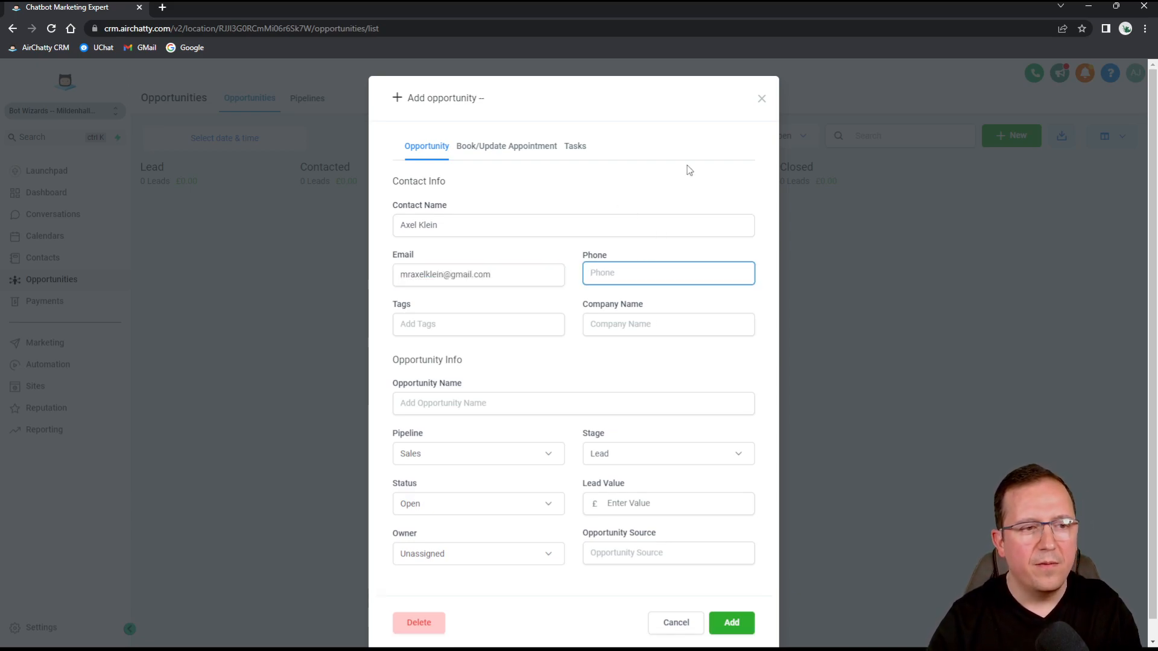
left_click(664, 232)
left_click(637, 271)
type("+")
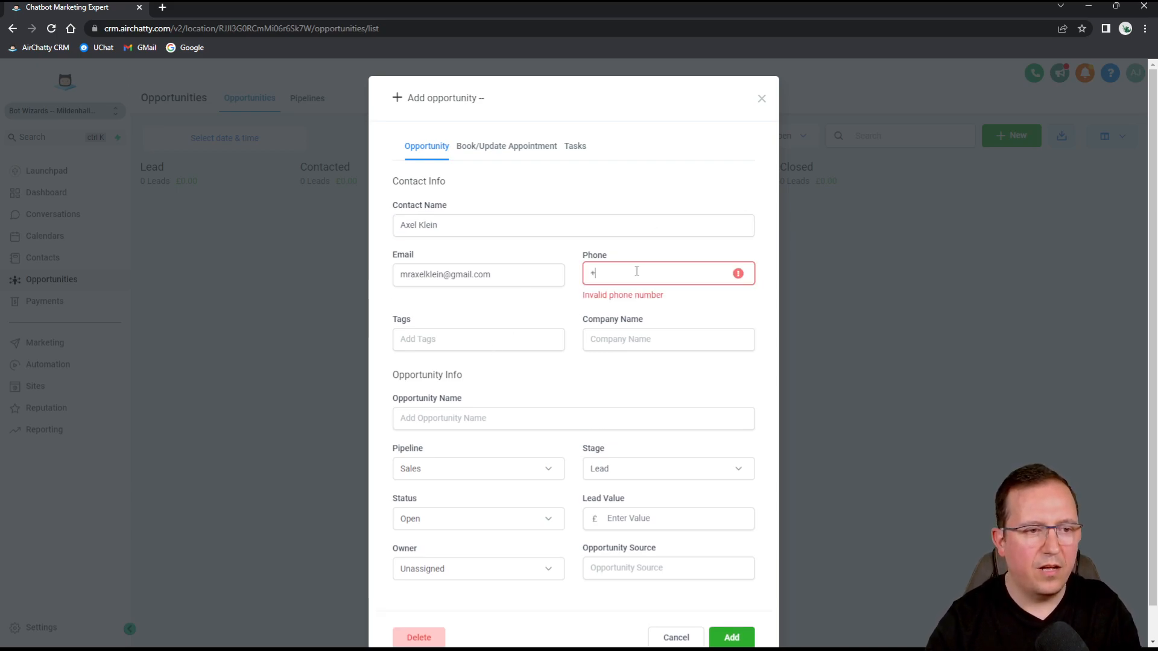
left_click(675, 351)
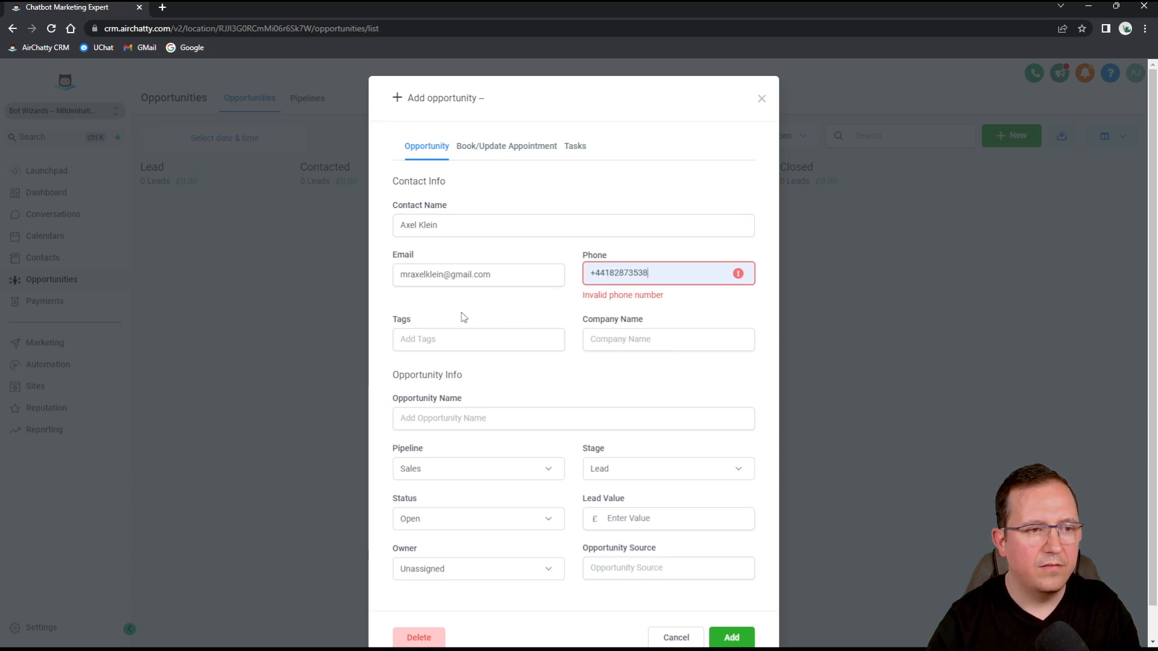
Create a new 'bot-lead' tag and attach it to the contact.
left_click(456, 341)
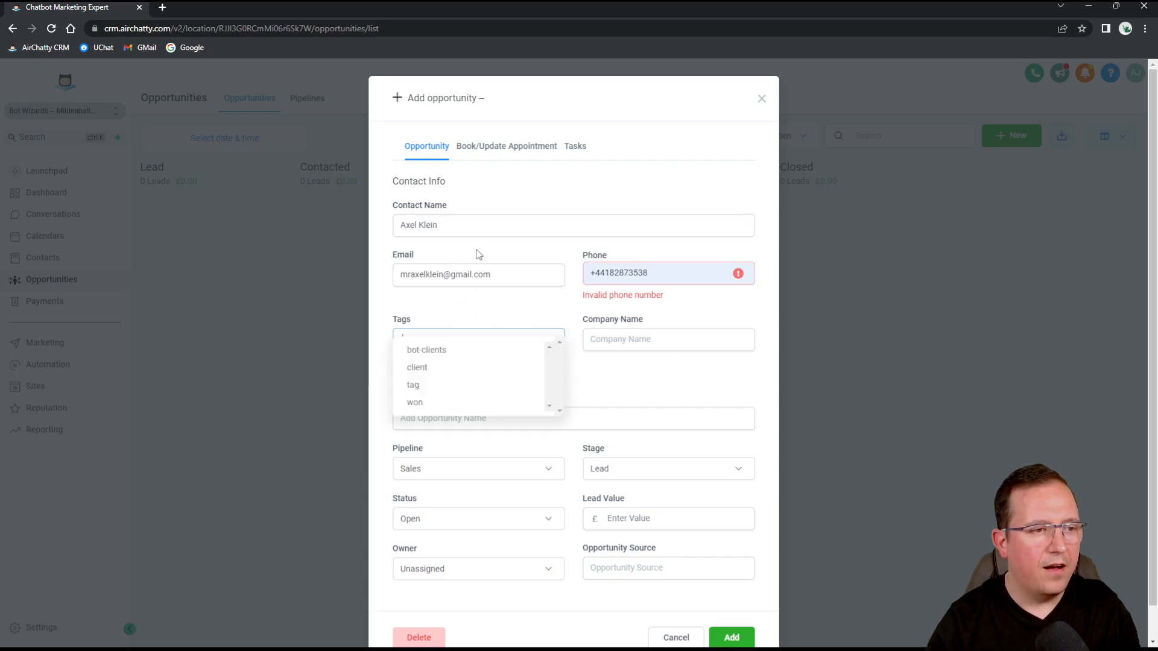
scroll(414, 386, "down", 1)
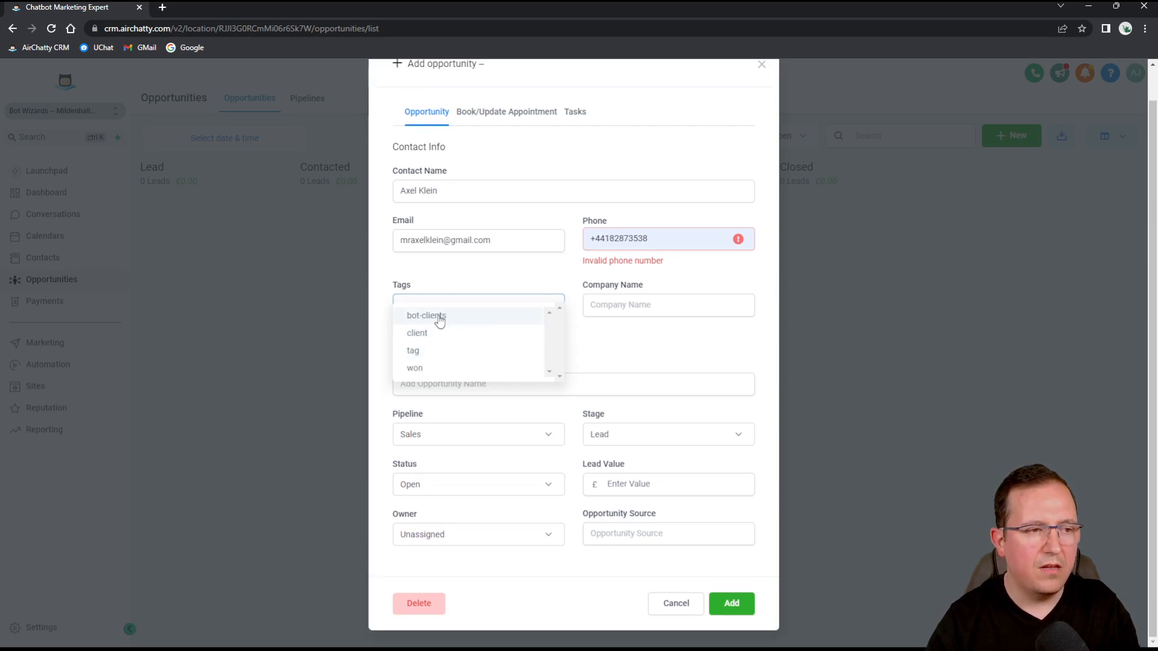
type("bot-lead")
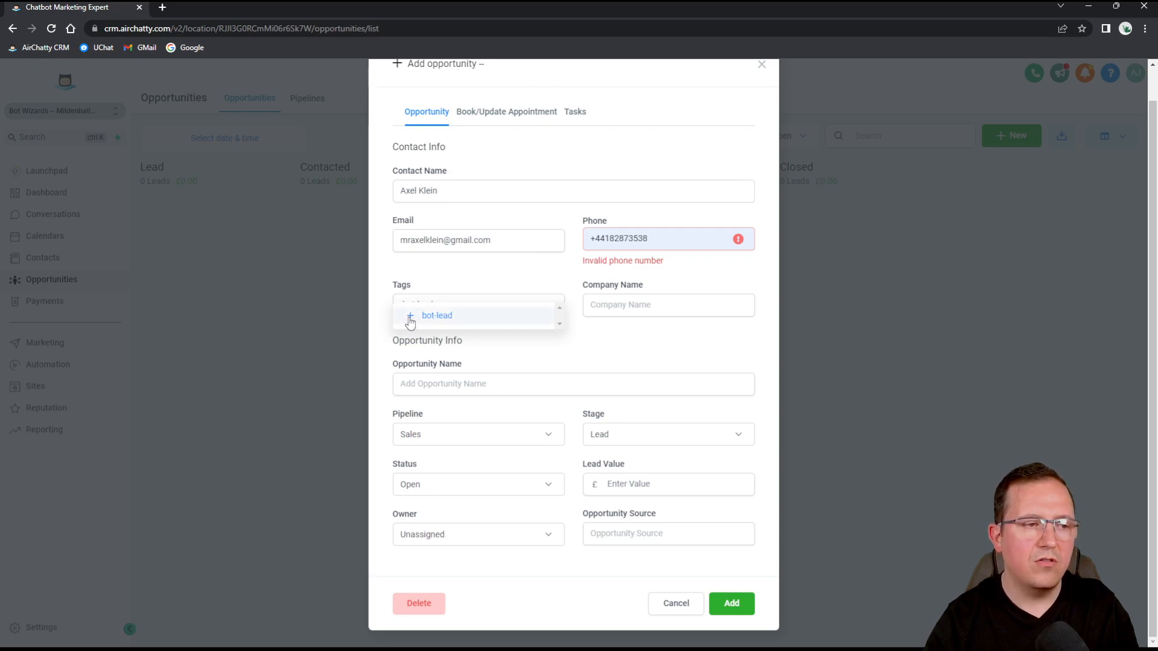
left_click(429, 310)
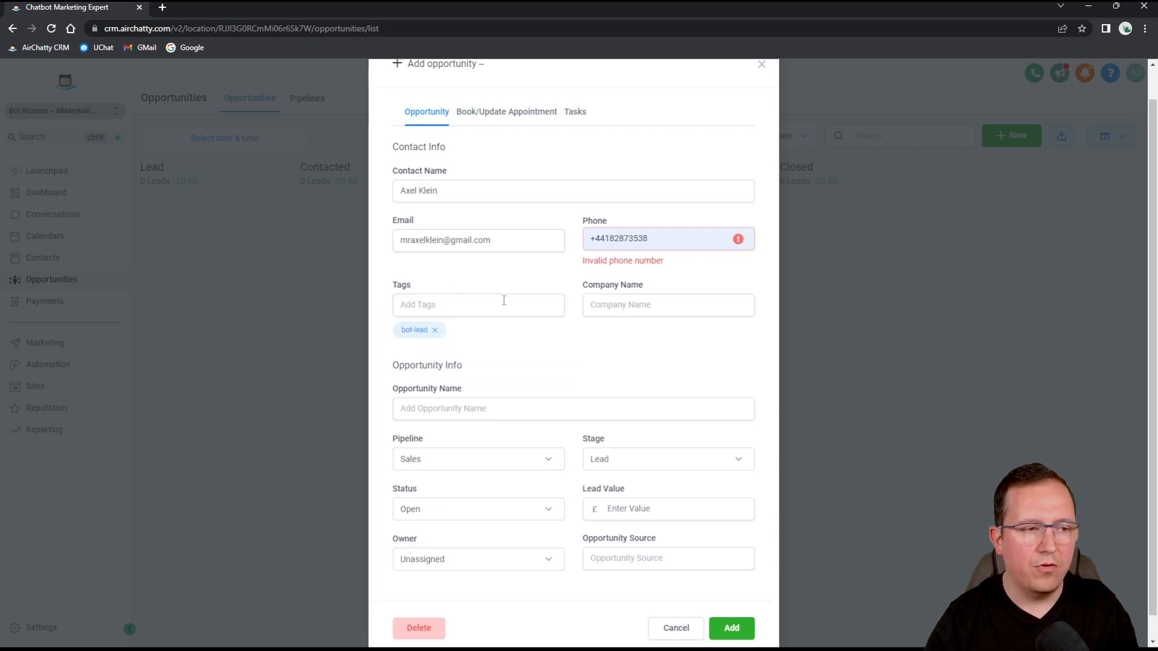
Enter the company name, name the opportunity 'Chatbot' and set lead value 600.
left_click(617, 302)
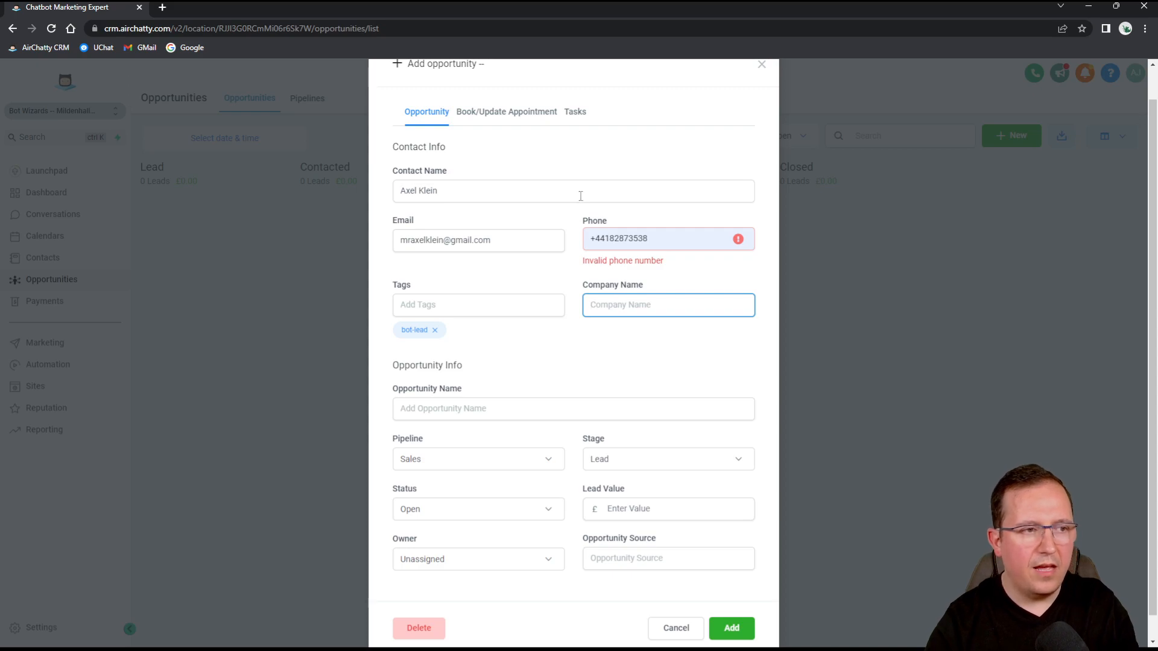
type("Axel LTD")
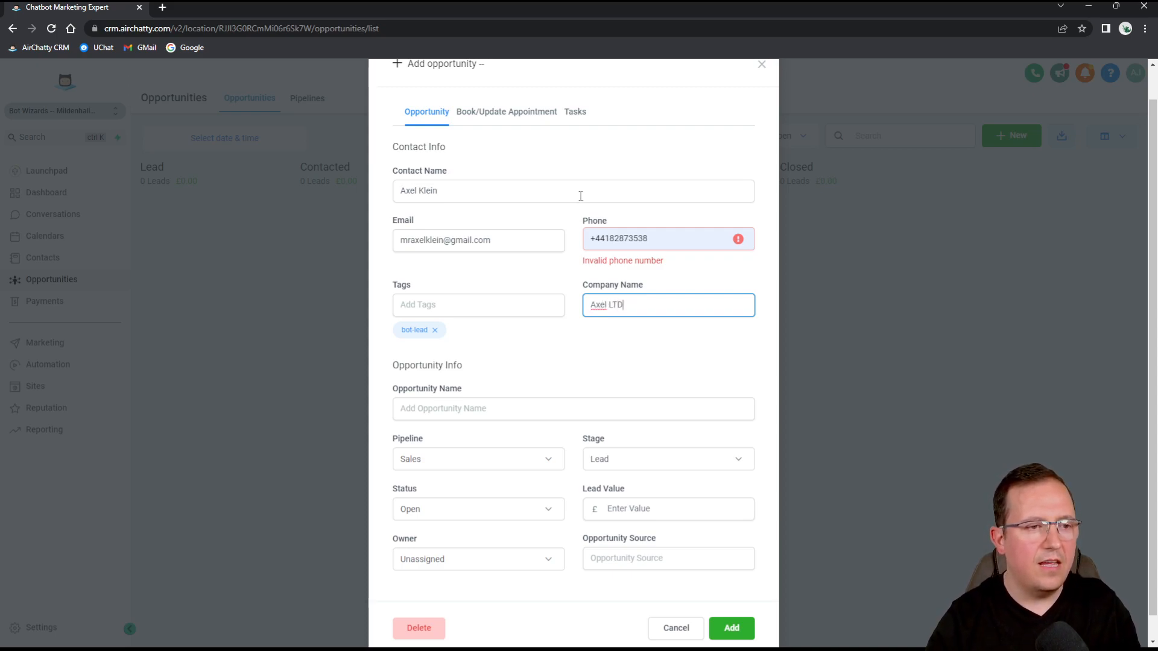
left_click(489, 410)
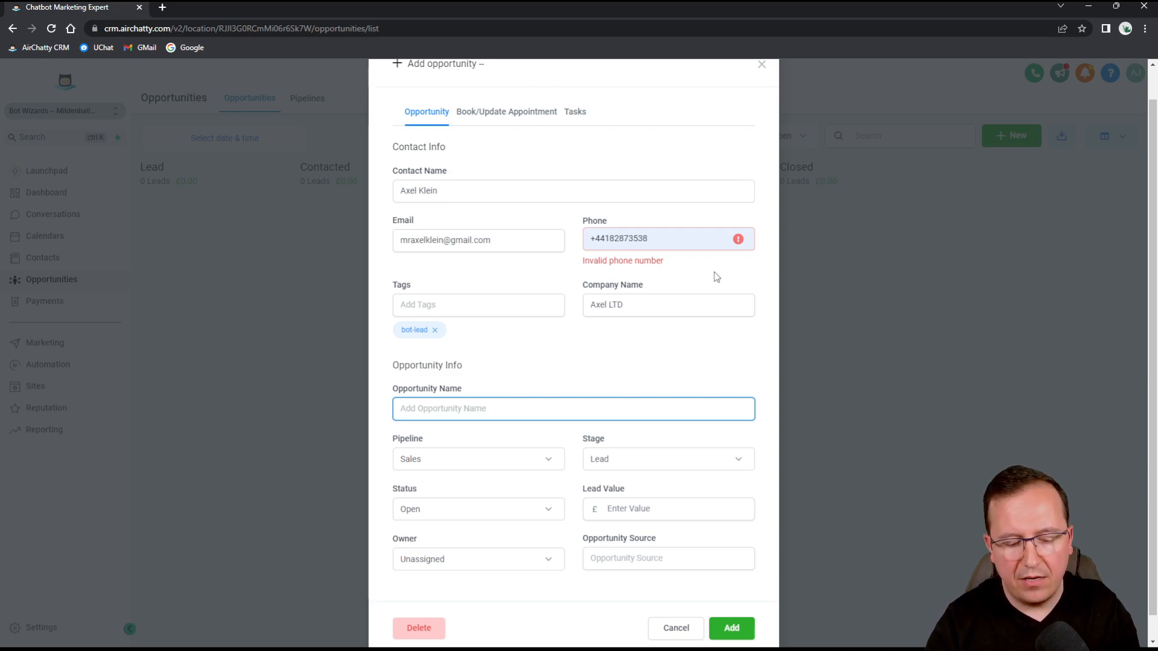
type("Chatbot")
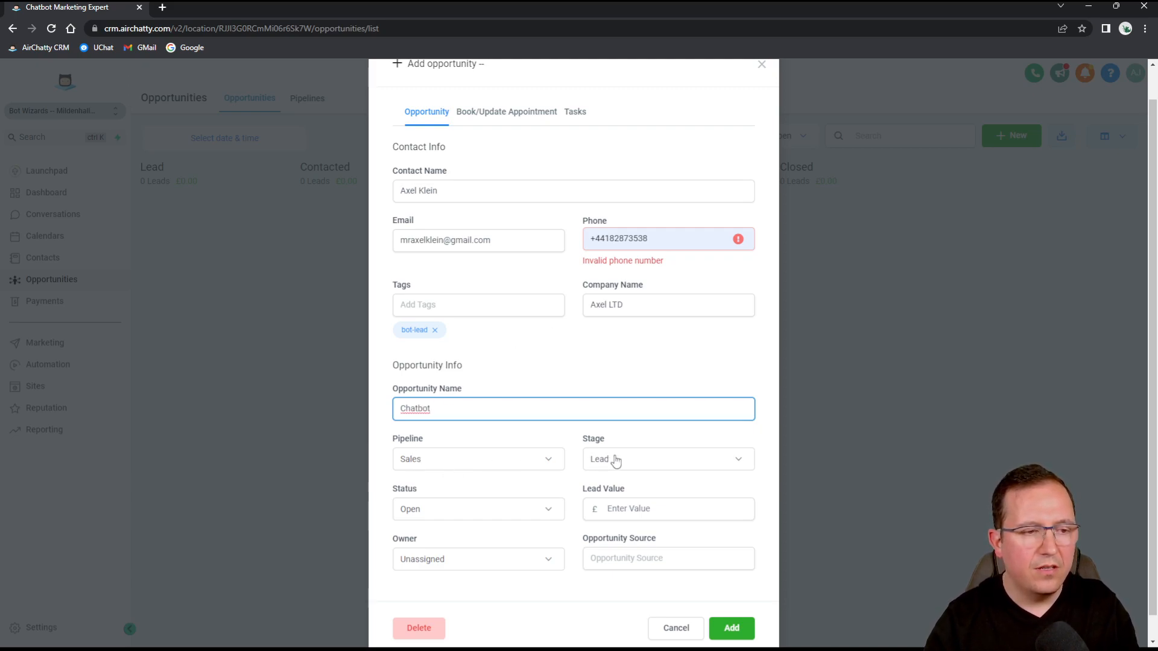
left_click(627, 509)
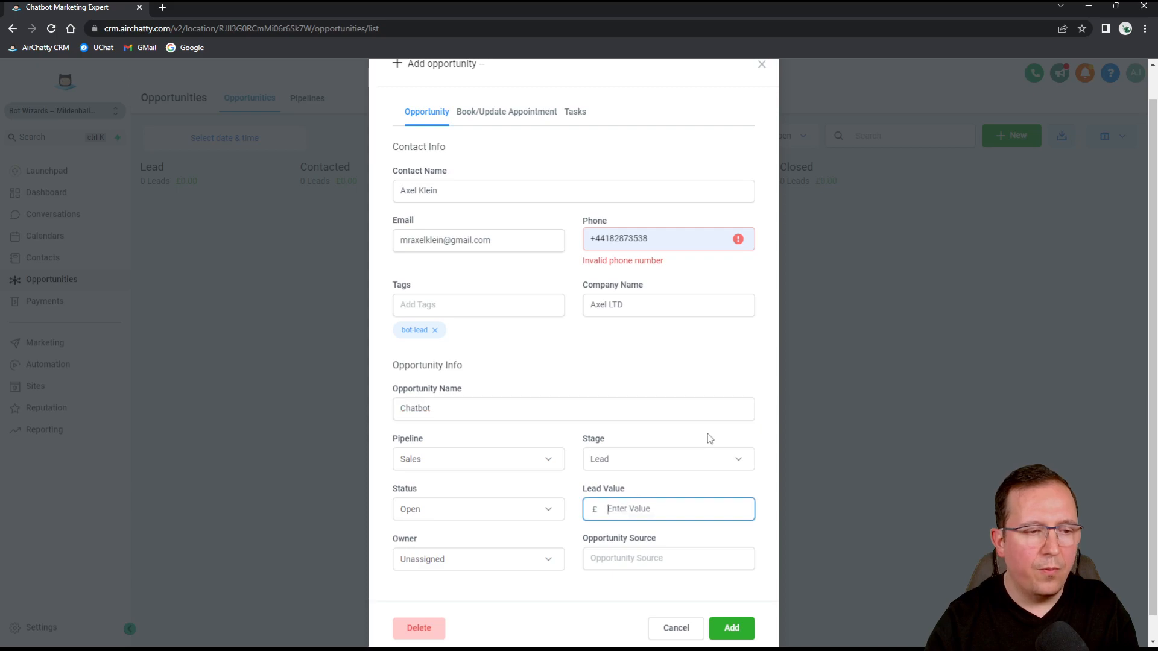
type("600")
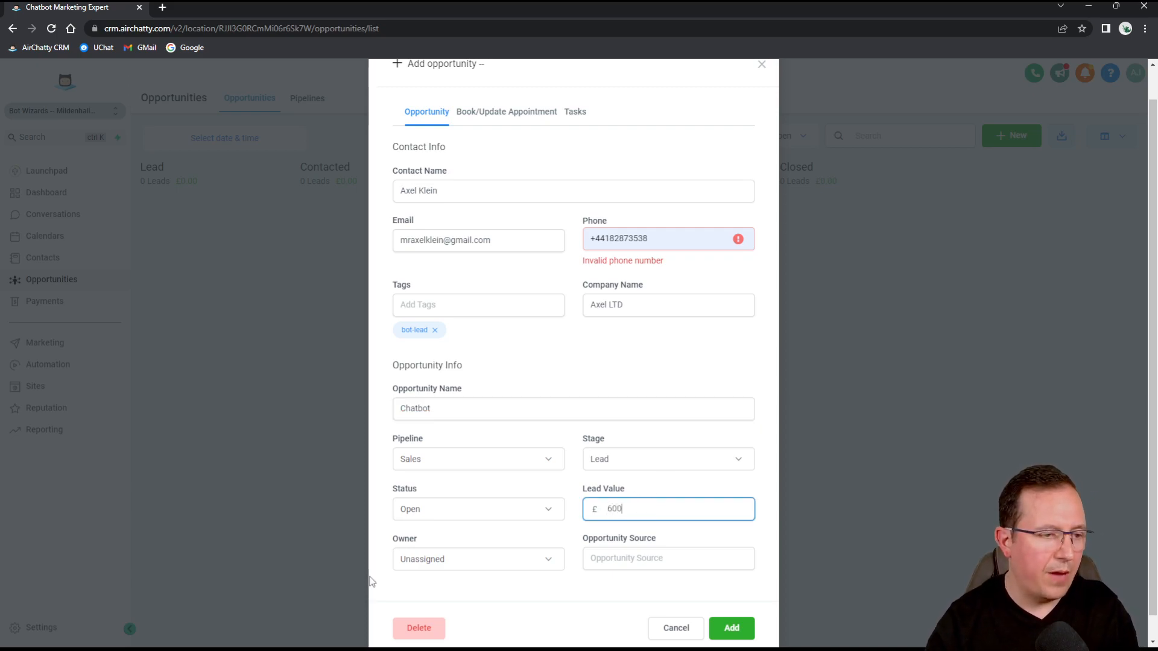
Assign the opportunity to a team-member owner and set its source to 'Friends'.
scroll(537, 500, "down", 1)
left_click(505, 536)
left_click(422, 562)
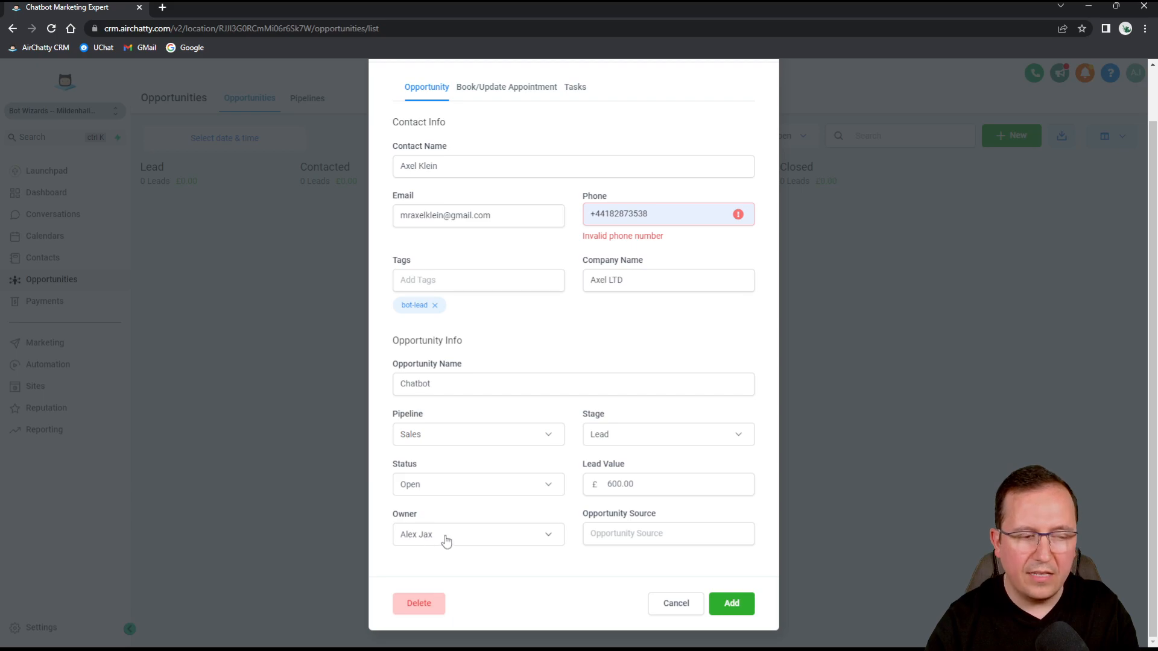
left_click(646, 532)
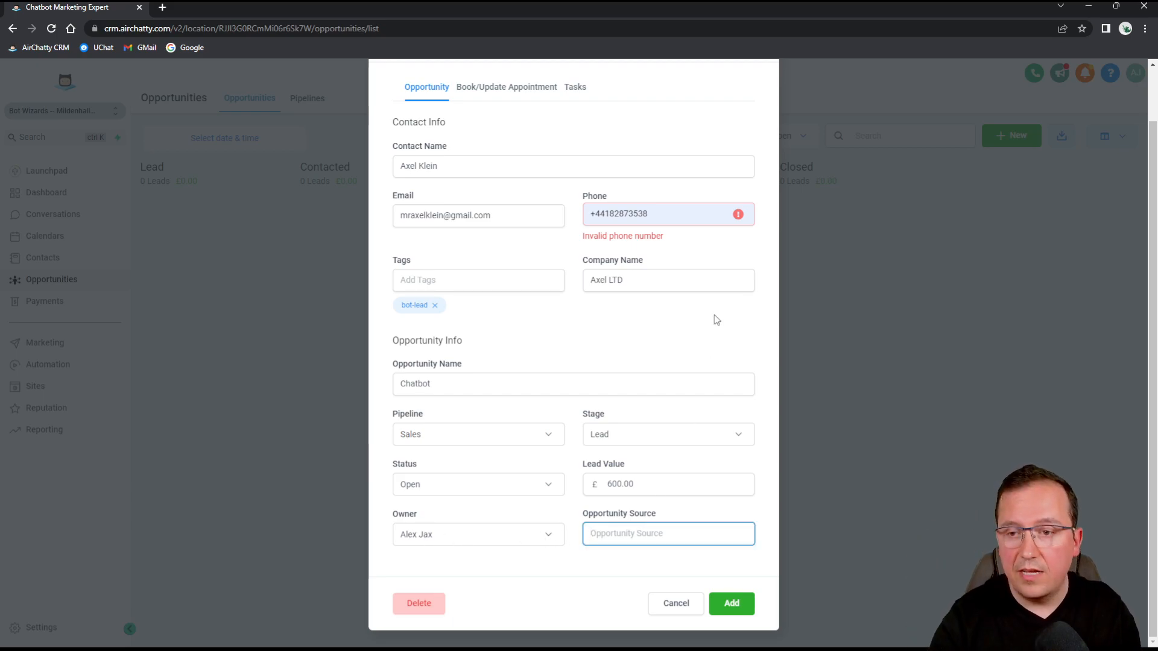
type("Friends")
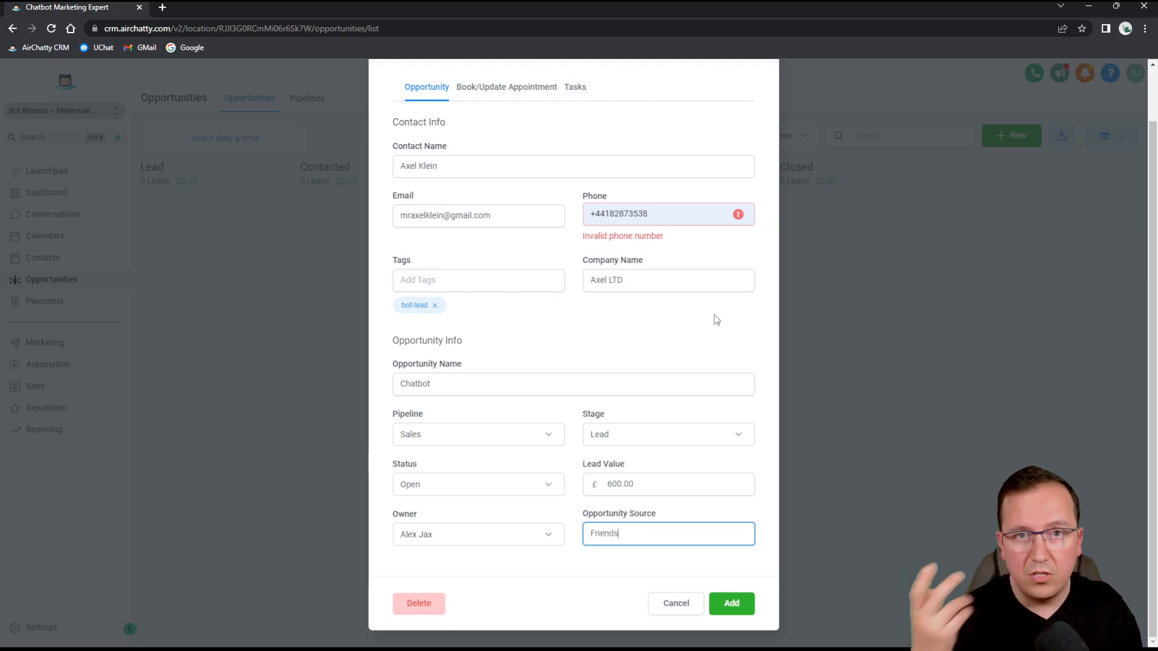
Delete the invalid phone number from the contact details.
left_click(629, 213)
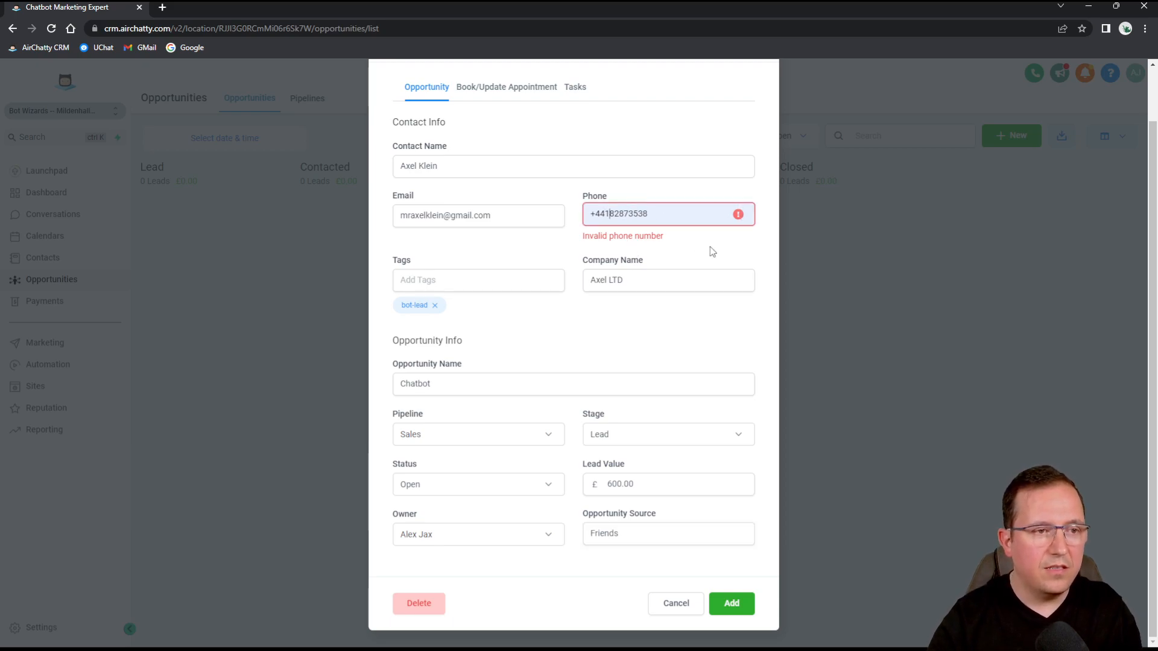
key("BackSpace")
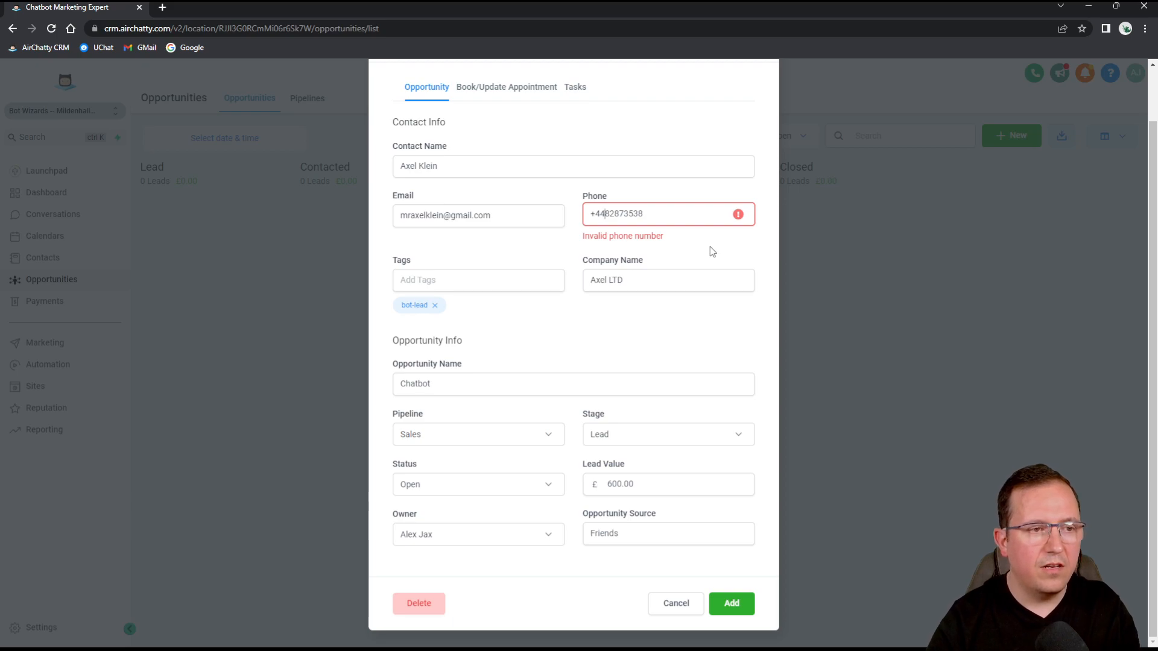
key("BackSpace")
key("BackSpace")
key("BackSpace")
key("BackSpace")
key("BackSpace")
key("BackSpace")
key("BackSpace")
key("BackSpace")
key("BackSpace")
key("BackSpace")
key("BackSpace")
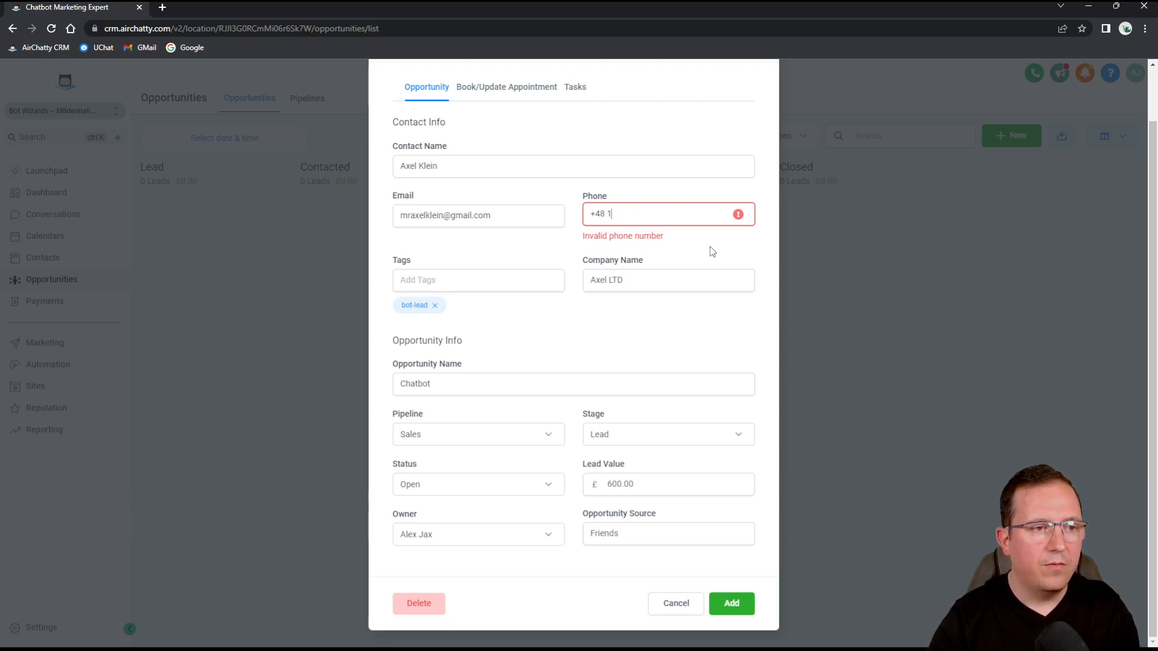
left_click(580, 350)
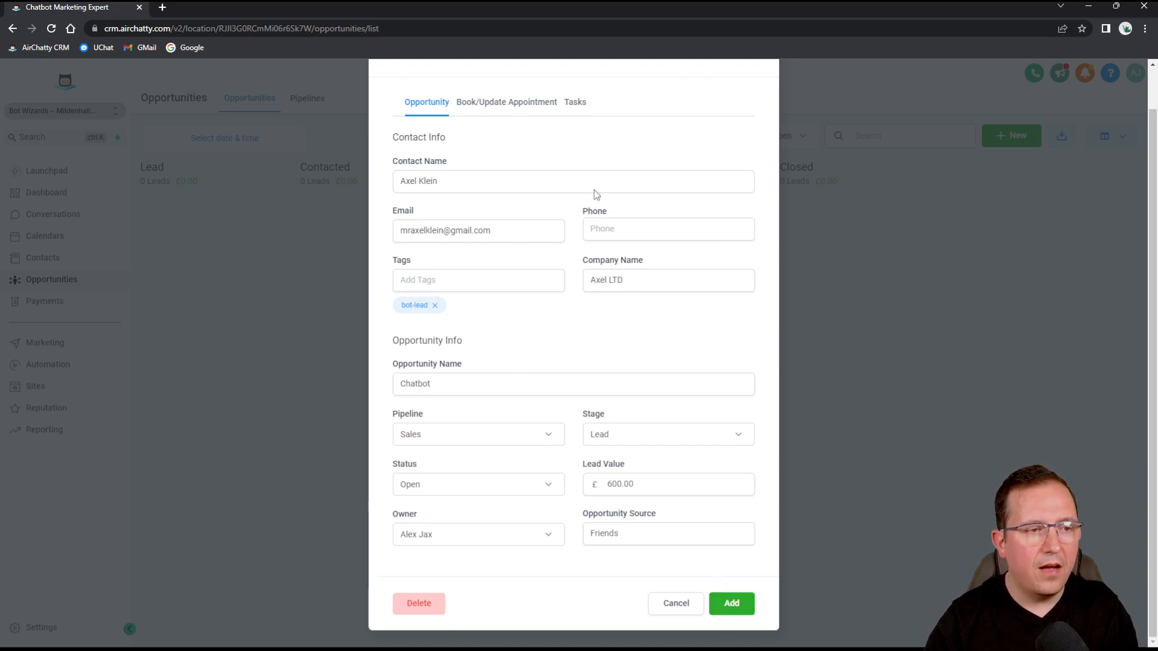
scroll(543, 138, "up", 1)
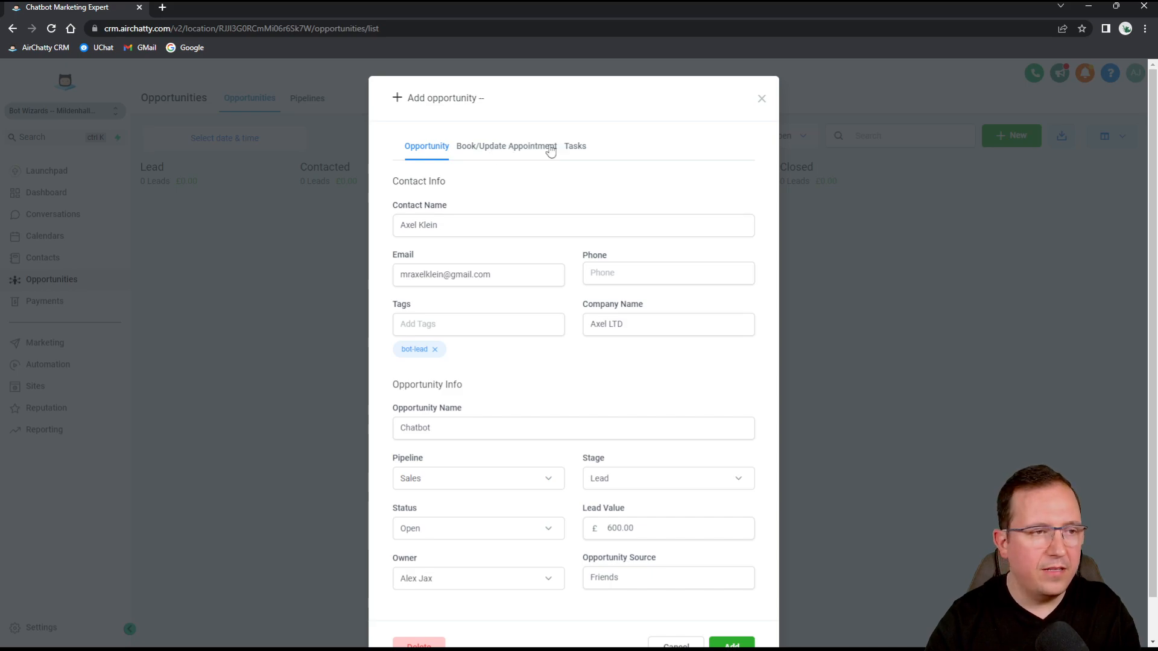
Book a Discovery Call (Leads Calendar) appointment on 19th May at 10:00 am.
left_click(479, 151)
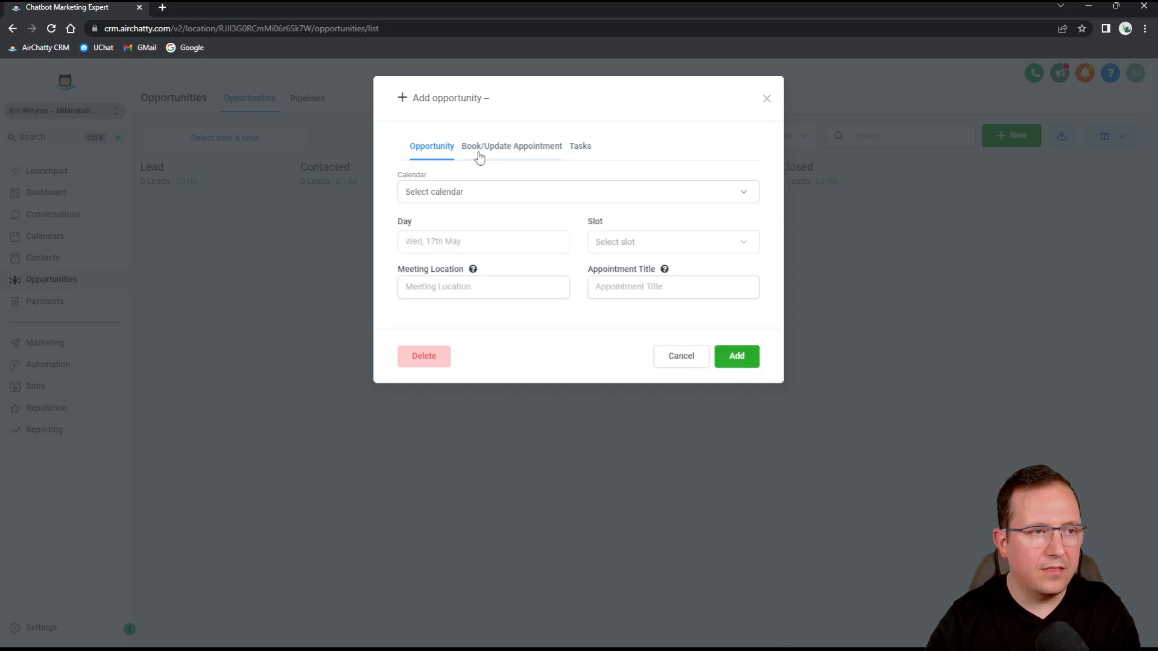
left_click(473, 193)
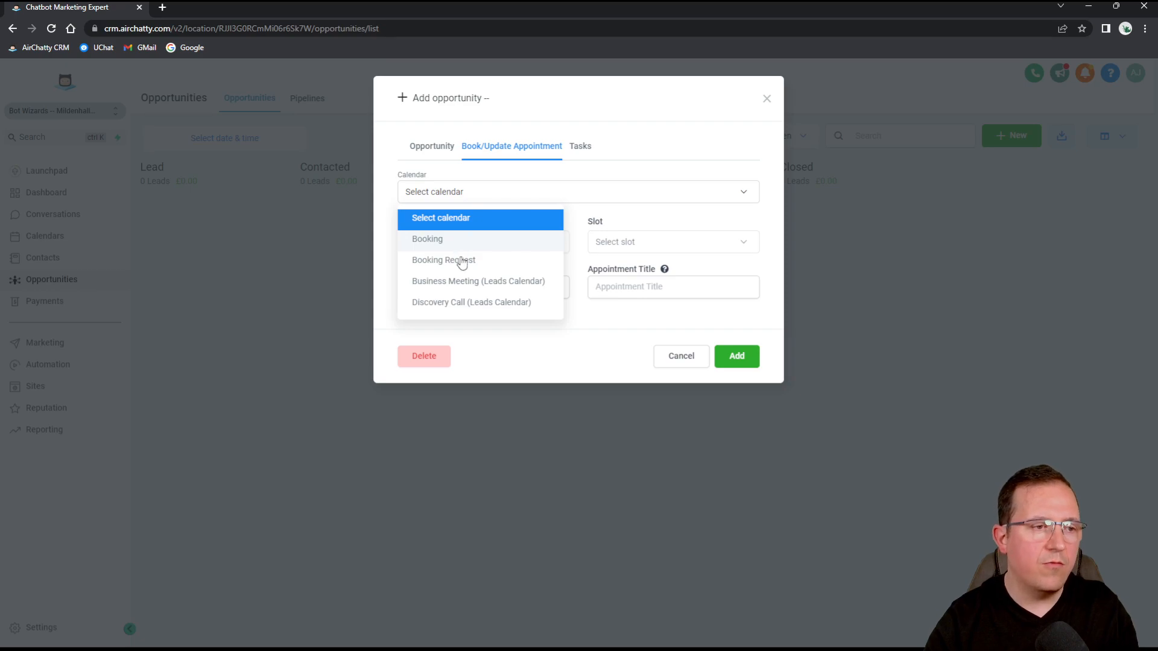
left_click(460, 304)
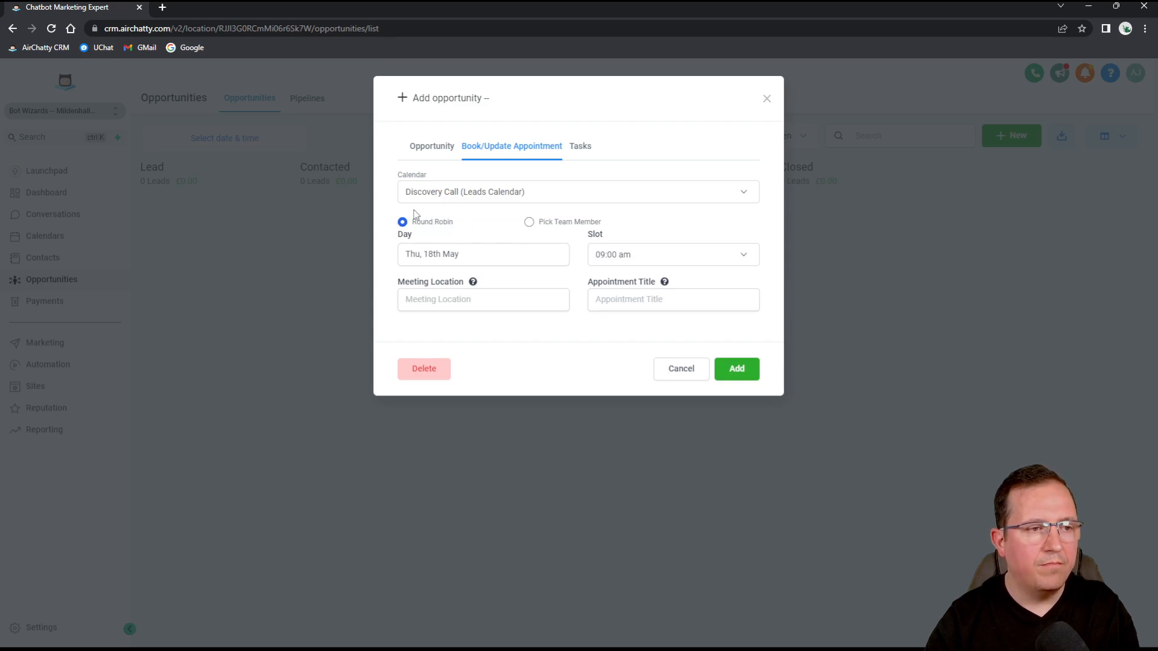
left_click(482, 256)
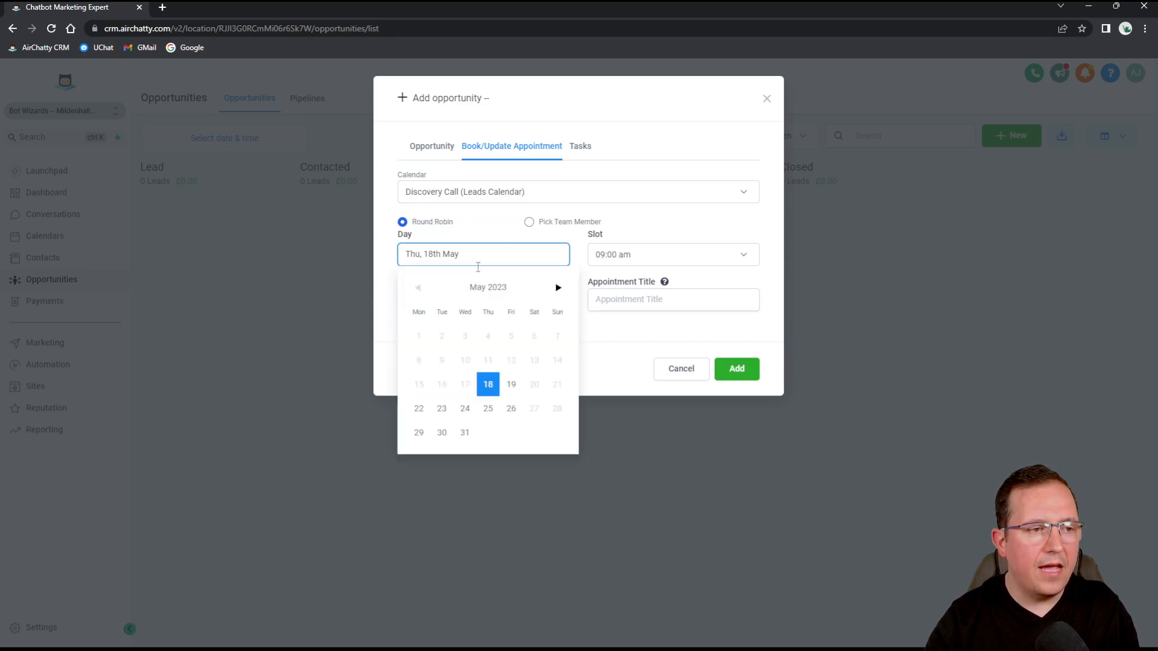
left_click(511, 384)
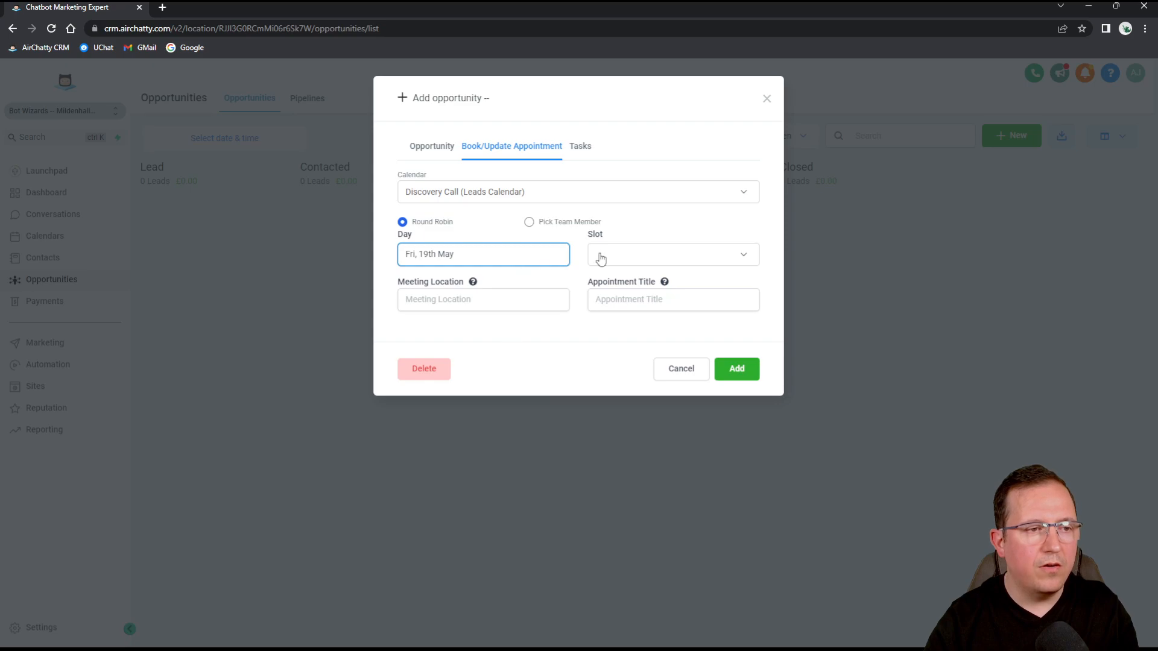
left_click(691, 253)
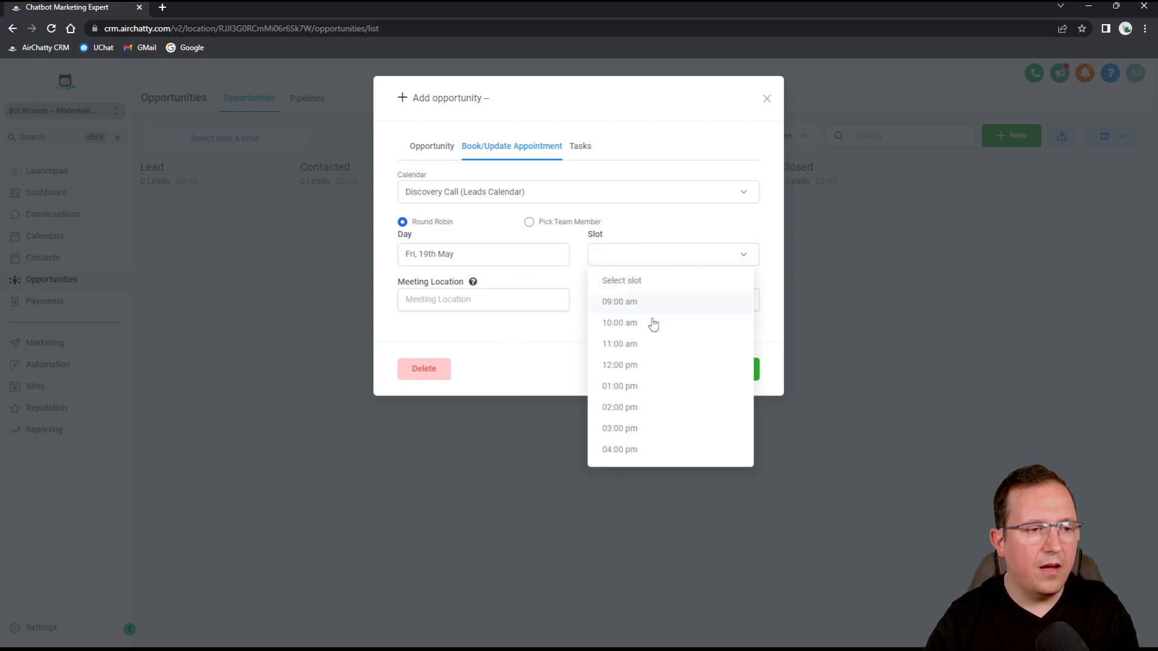
left_click(620, 325)
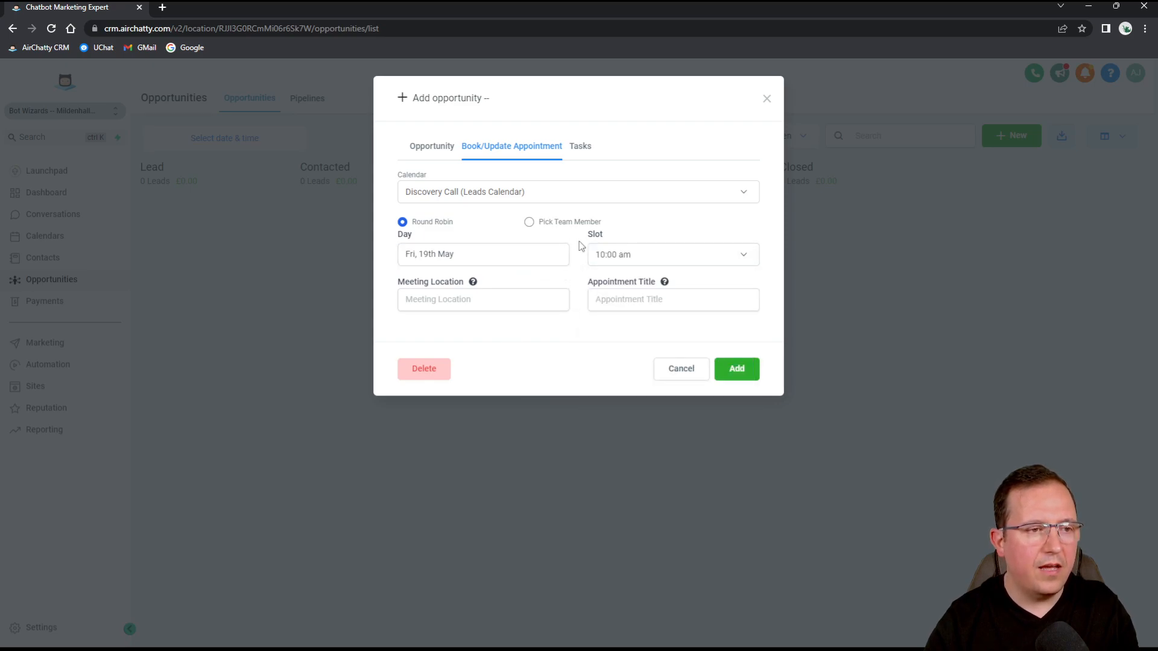
Set the appointment location to 'Phone' and title it 'Discovery', then show the task fields.
left_click(482, 303)
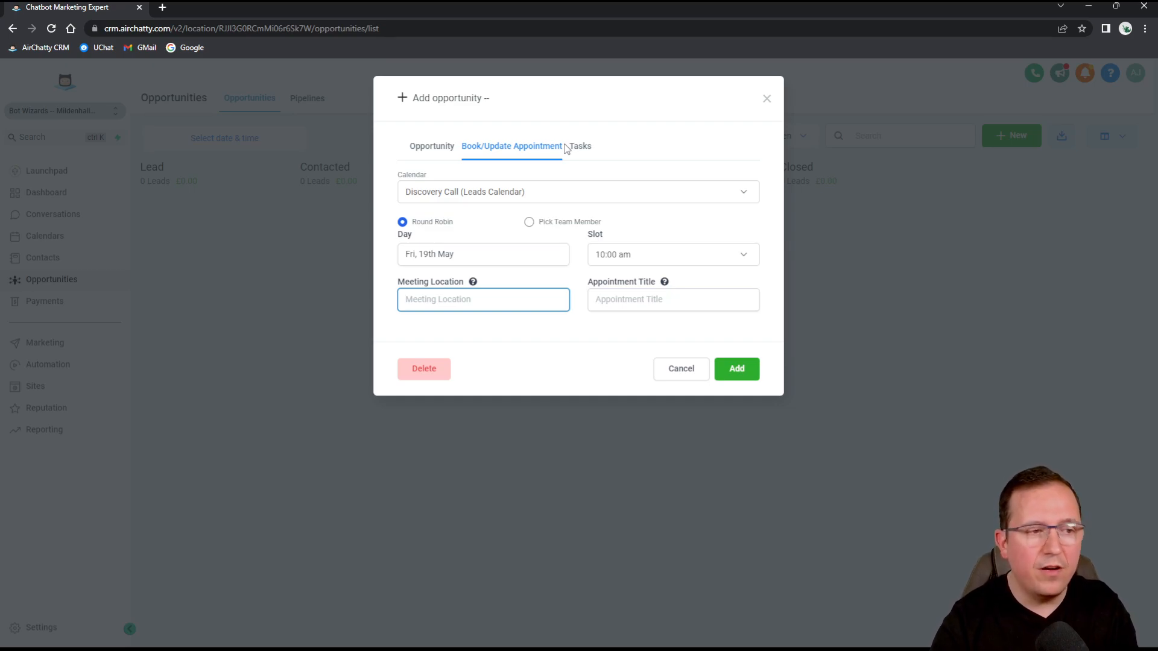
type("Phone")
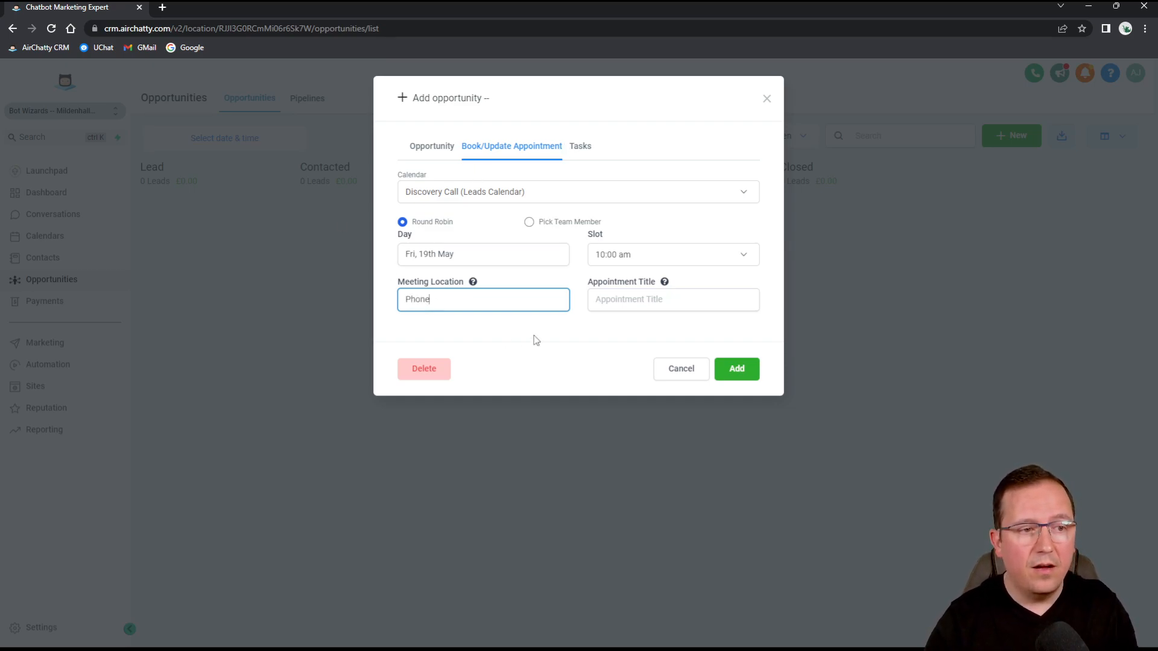
left_click(639, 299)
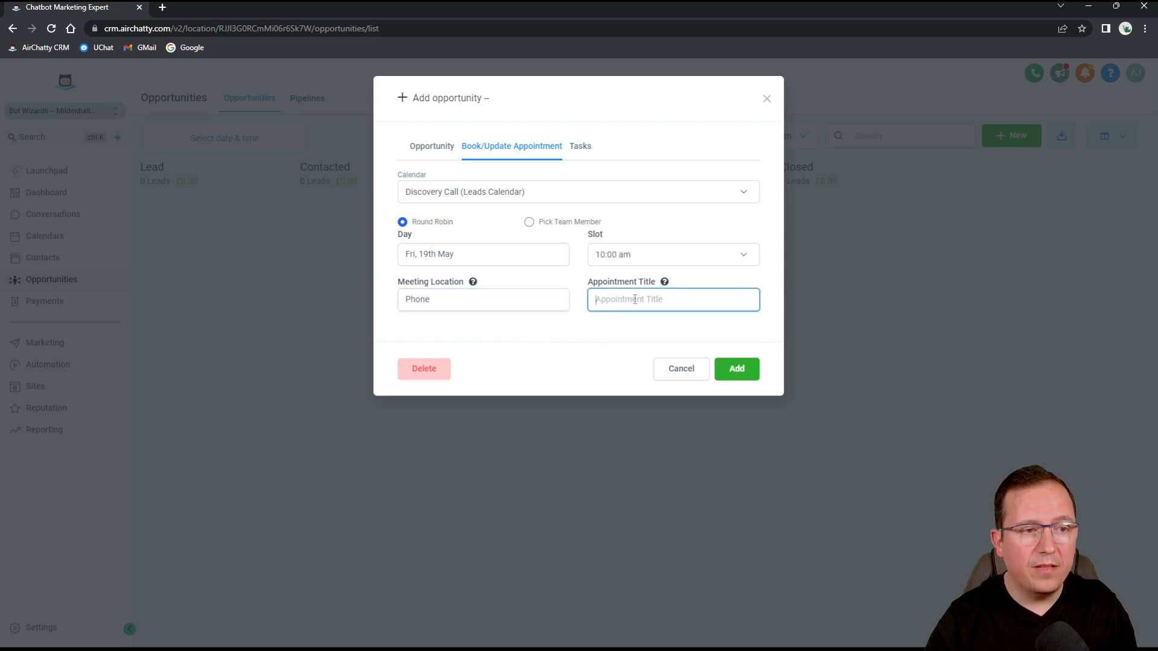
type("Di")
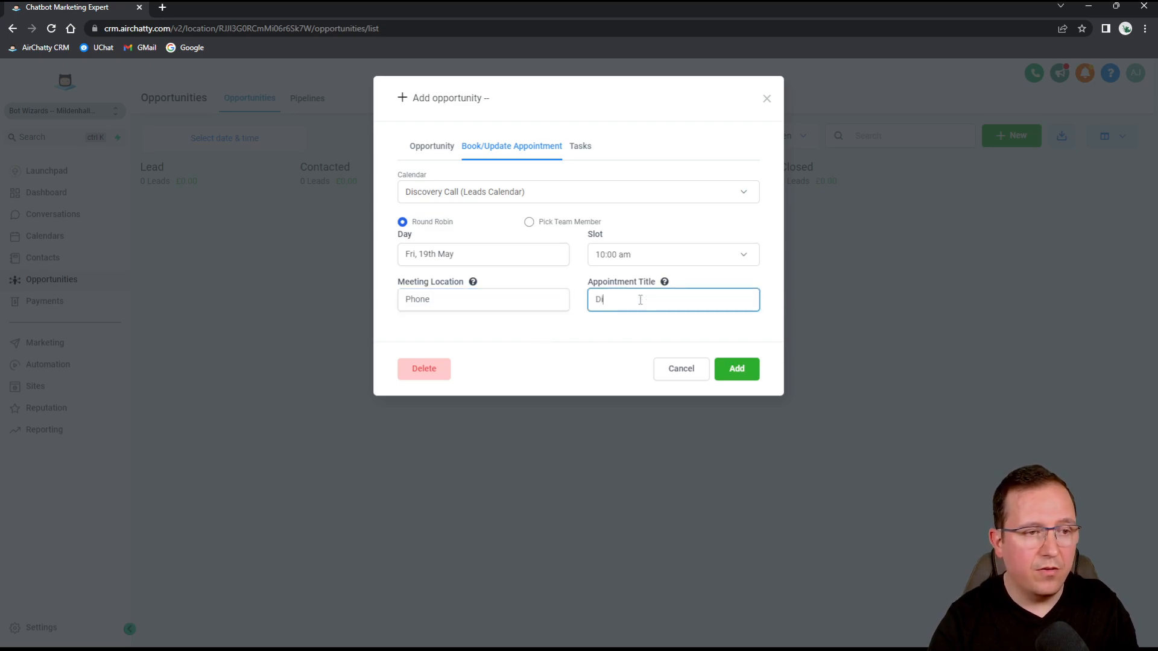
type("scovery")
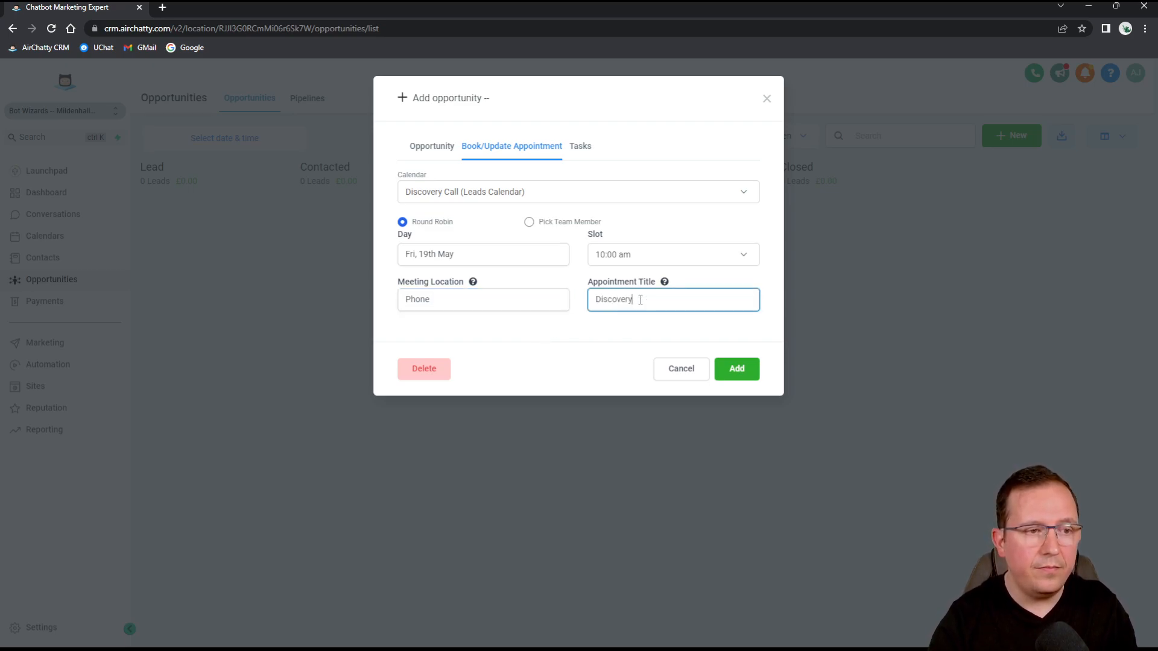
left_click(582, 147)
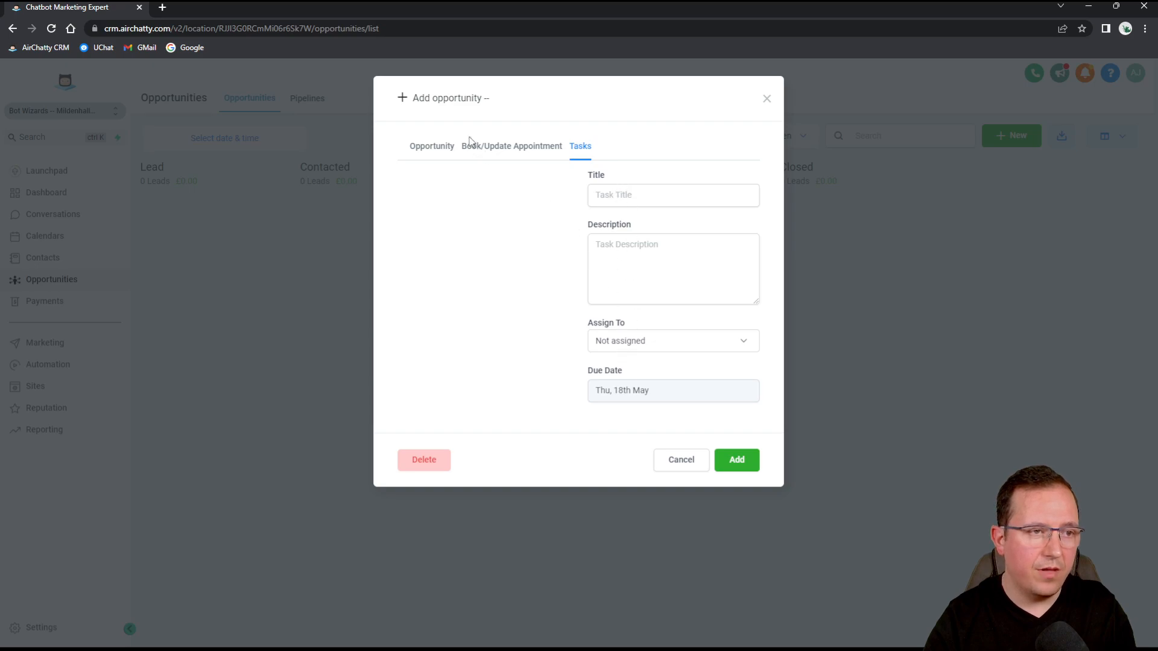
Add the £600 Chatbot opportunity, close the form, and check its card details in Lead.
left_click(428, 147)
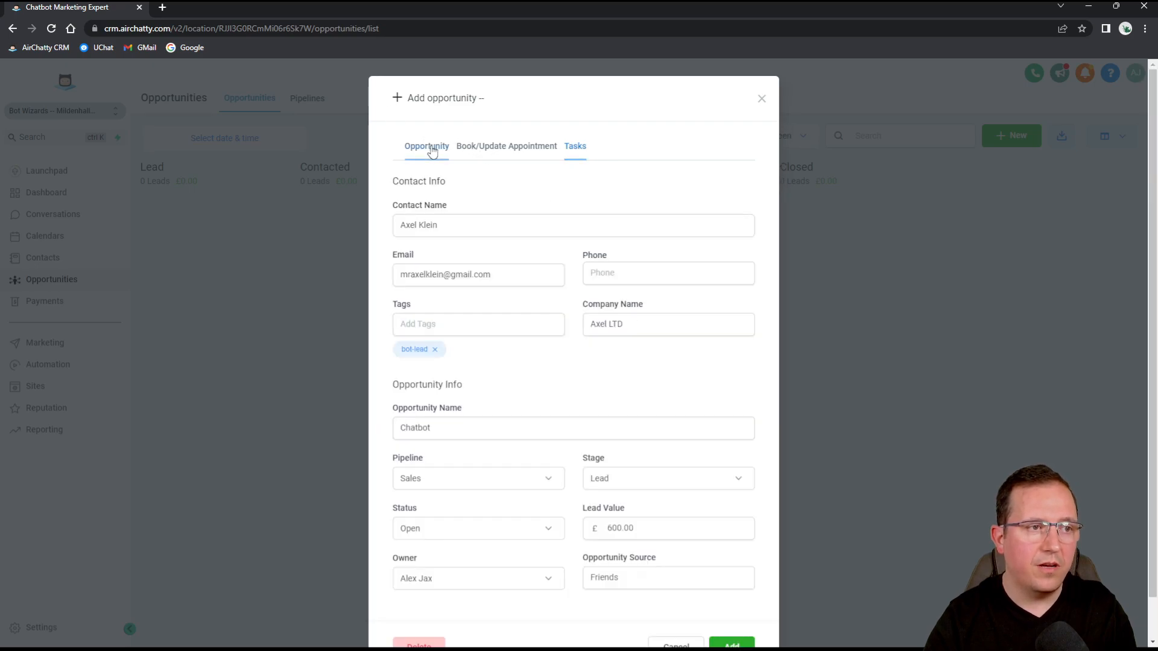
left_click(733, 641)
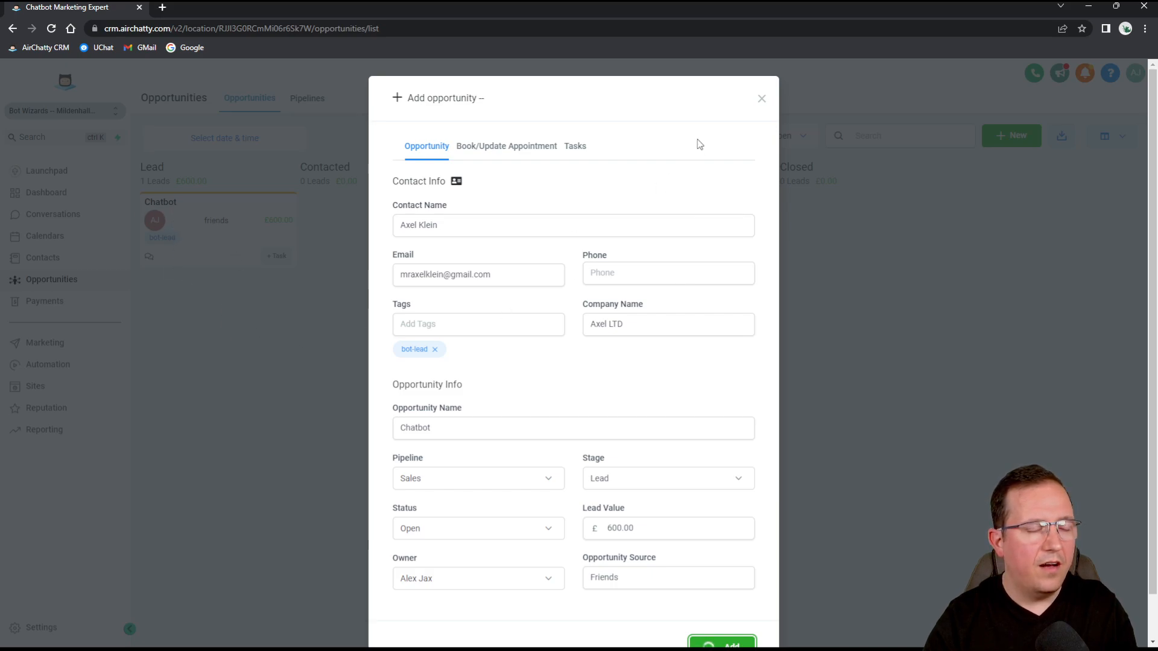
left_click(761, 100)
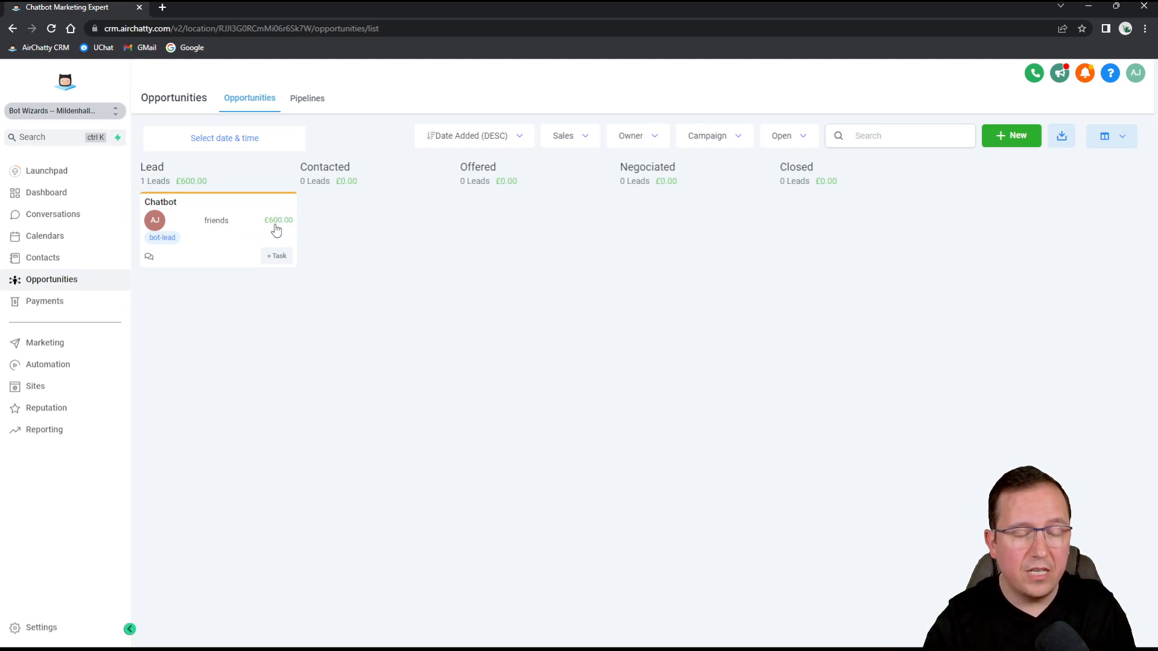
left_click(209, 221)
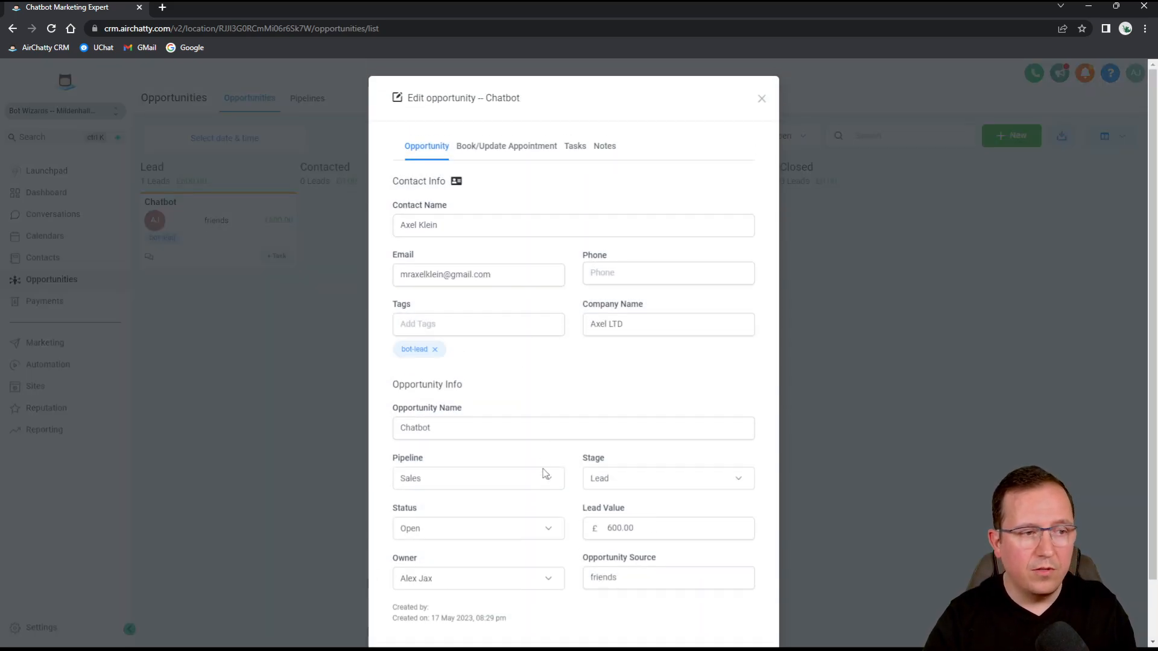
left_click(876, 275)
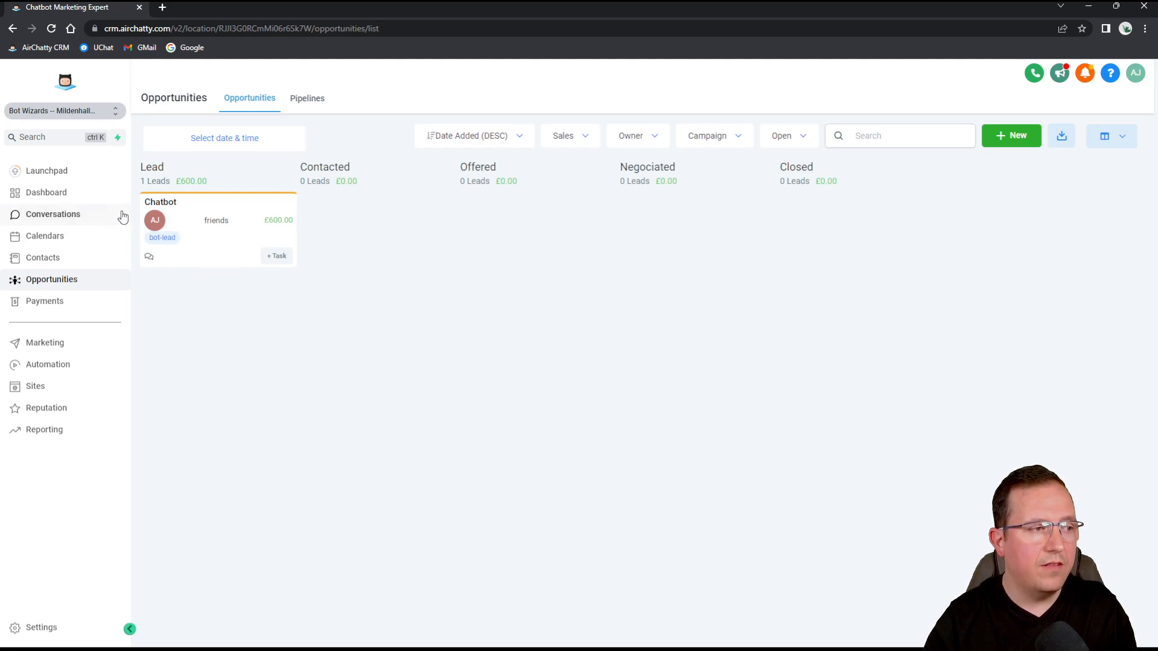
left_click(52, 239)
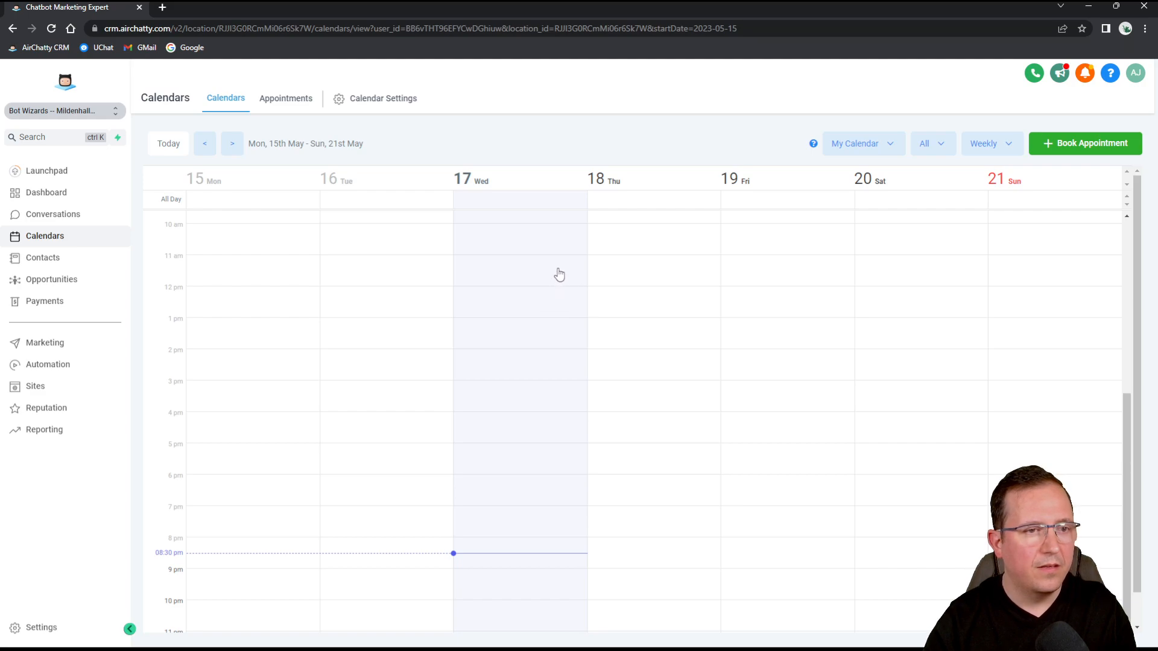
scroll(730, 301, "up", 5)
scroll(741, 320, "down", 5)
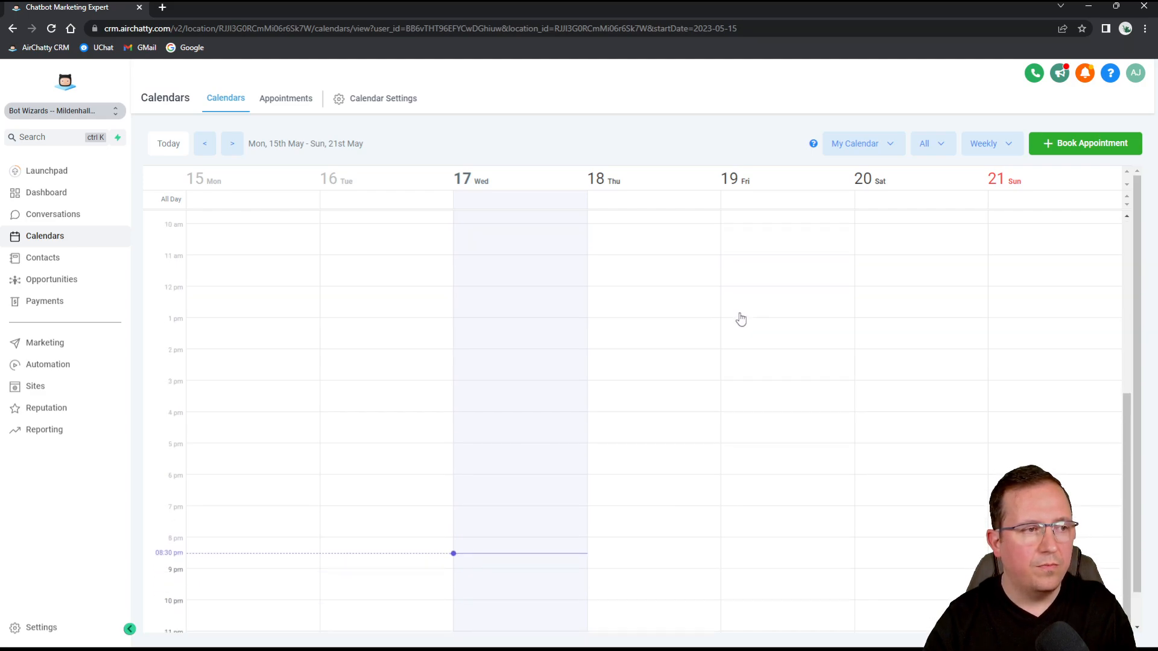
left_click(891, 149)
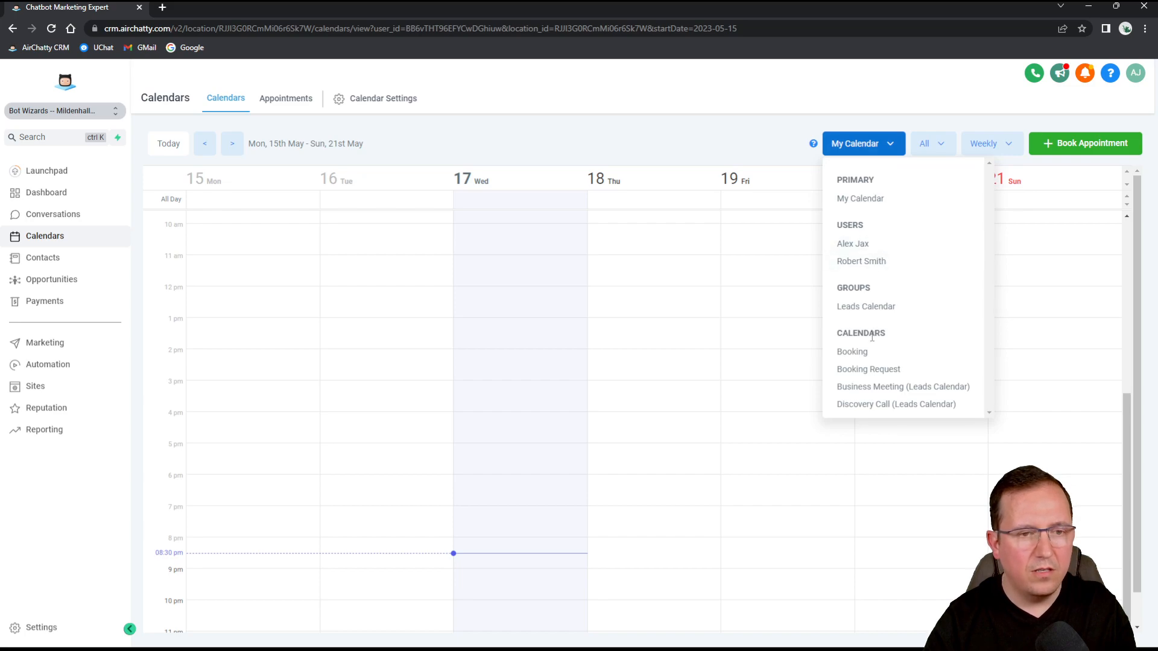
left_click(872, 404)
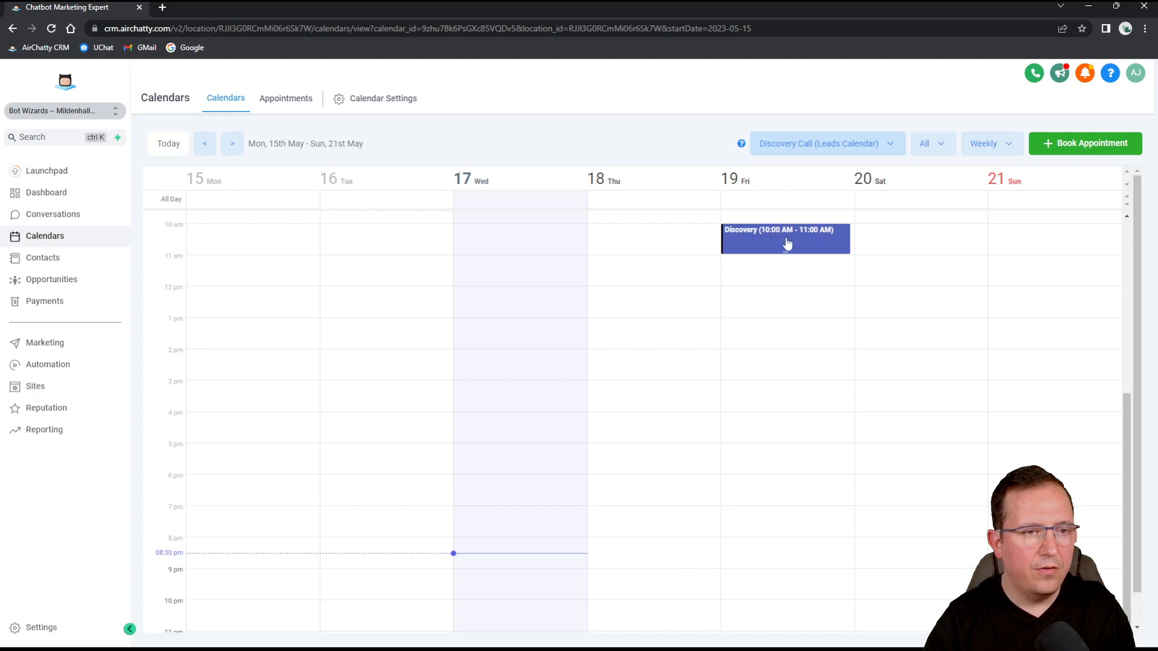
left_click(792, 245)
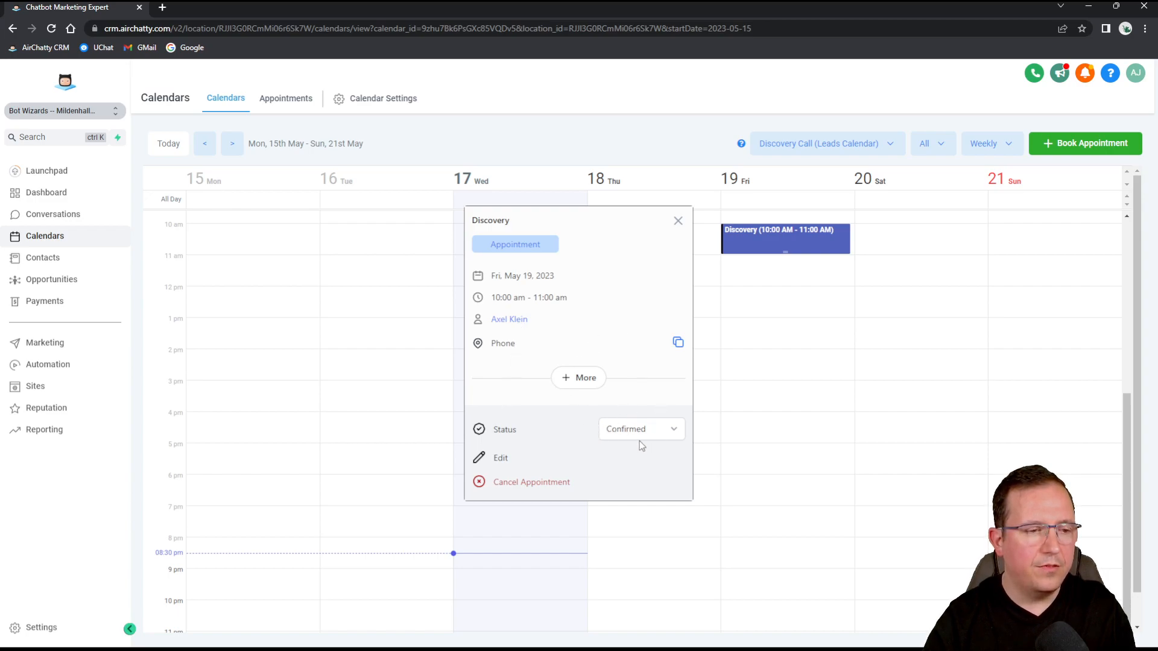
left_click(579, 382)
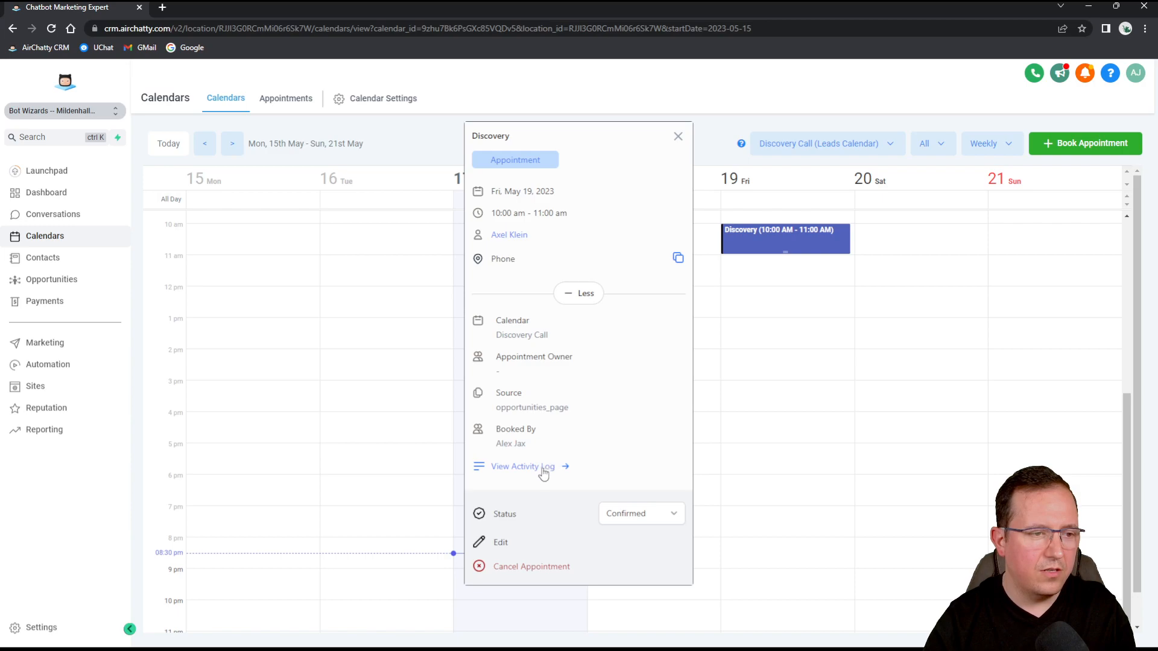
left_click(678, 136)
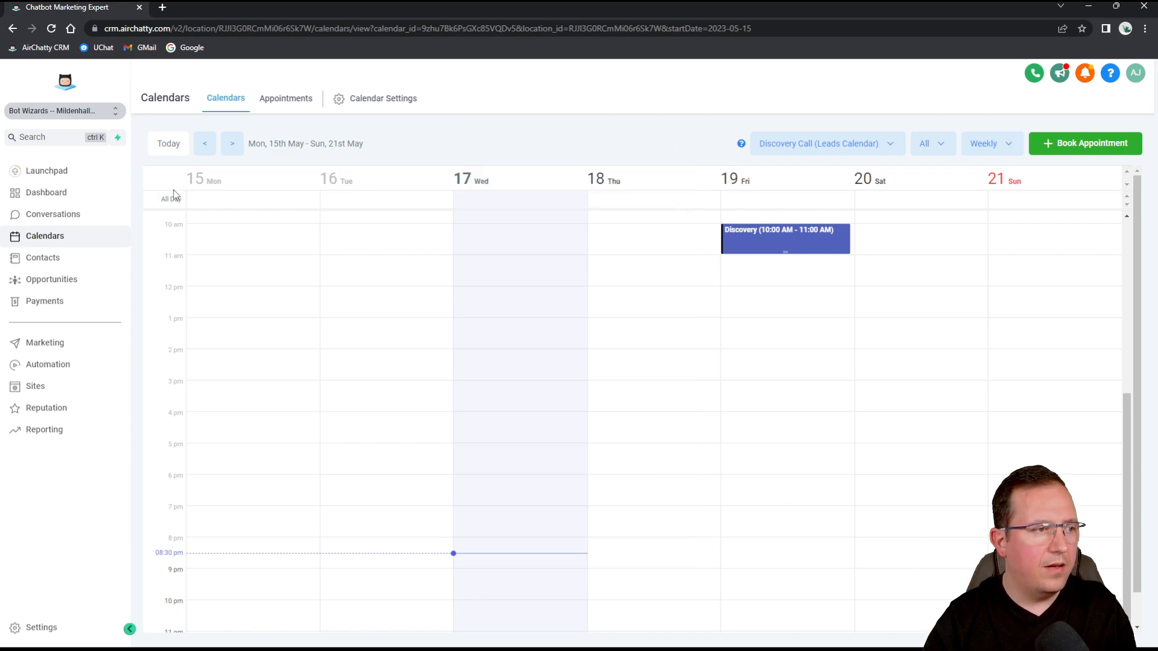
left_click(55, 281)
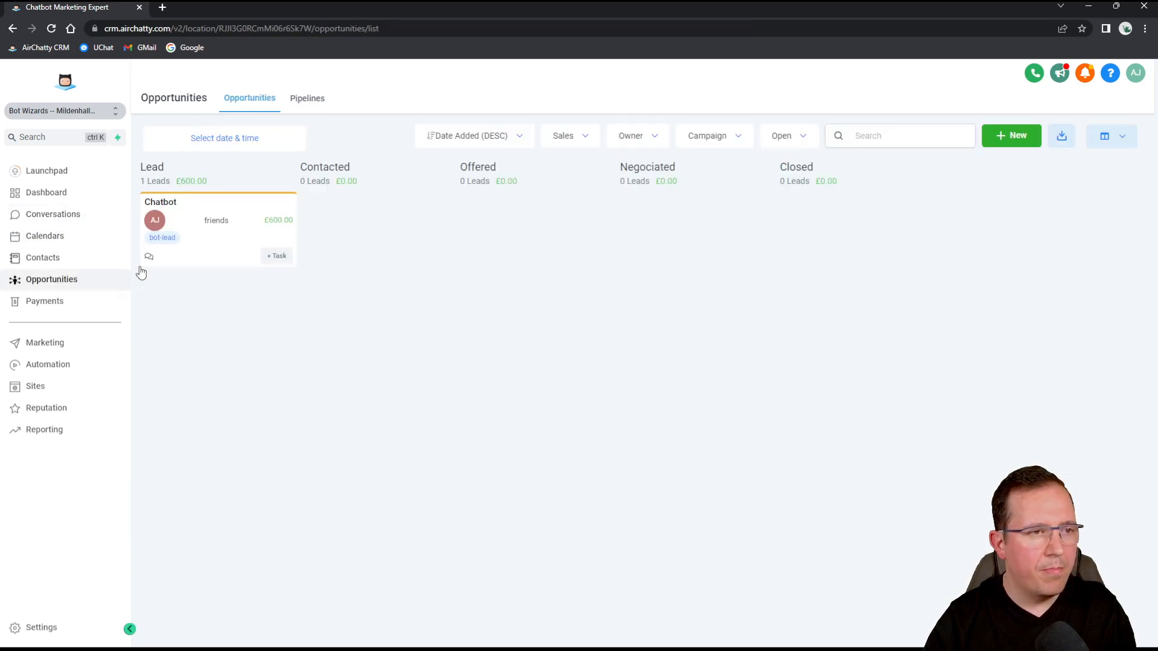
Drag the Chatbot card through Contacted, Offered and Negociated into Closed, noting column totals.
left_click_drag(212, 209, 365, 208)
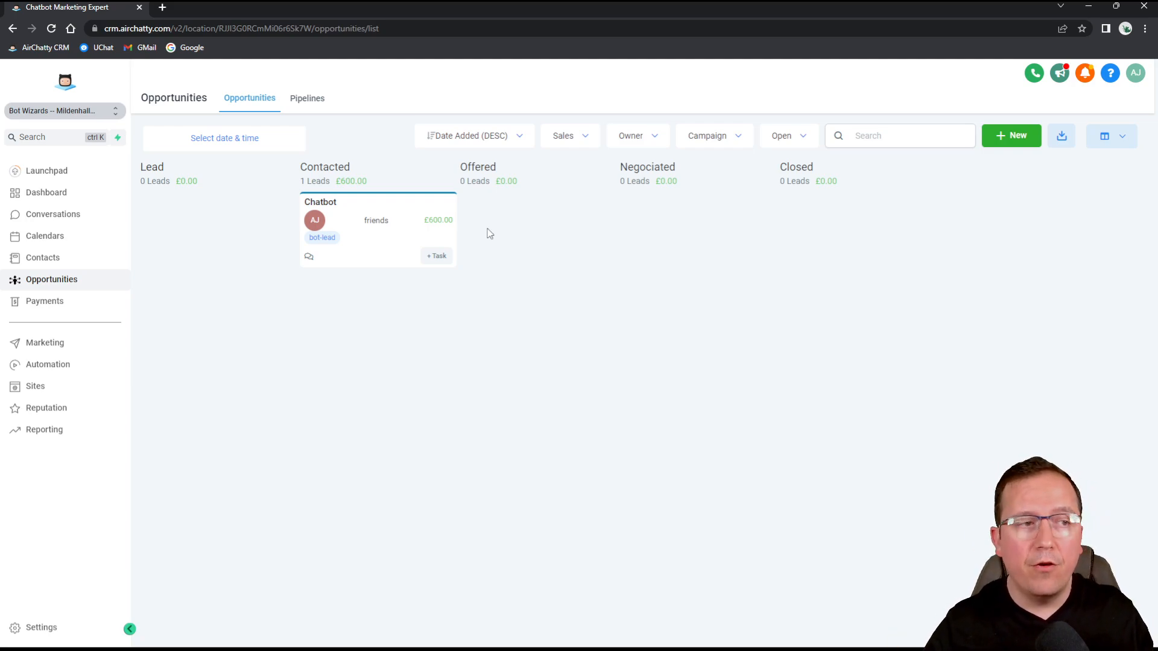
left_click_drag(407, 210, 573, 197)
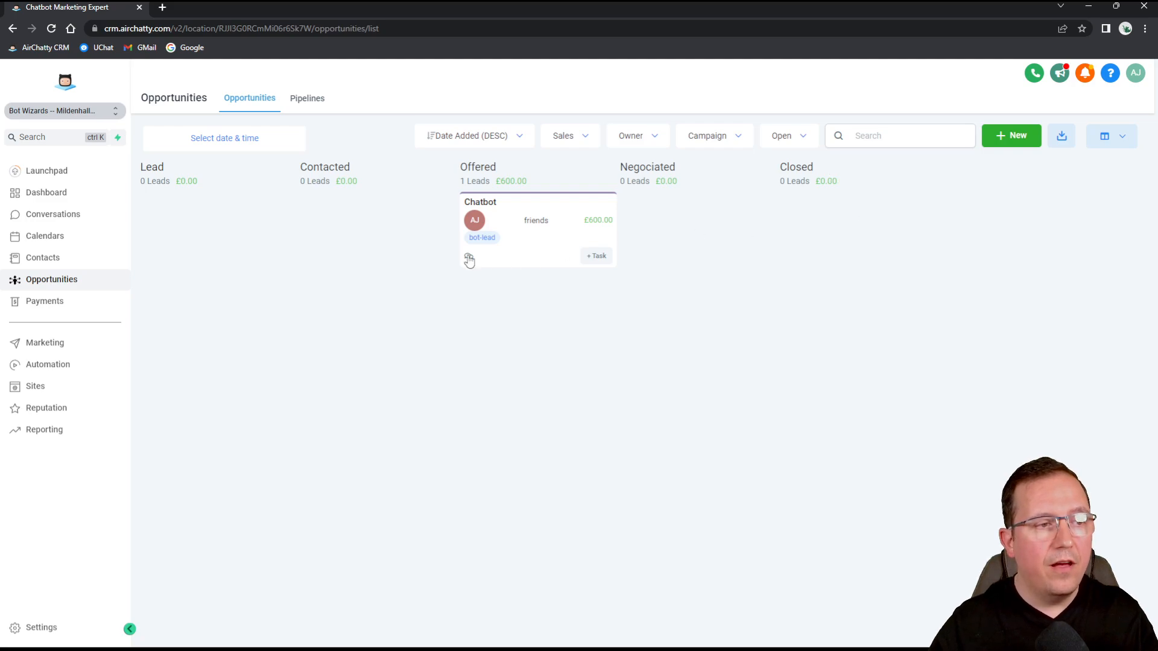
left_click_drag(500, 179, 522, 181)
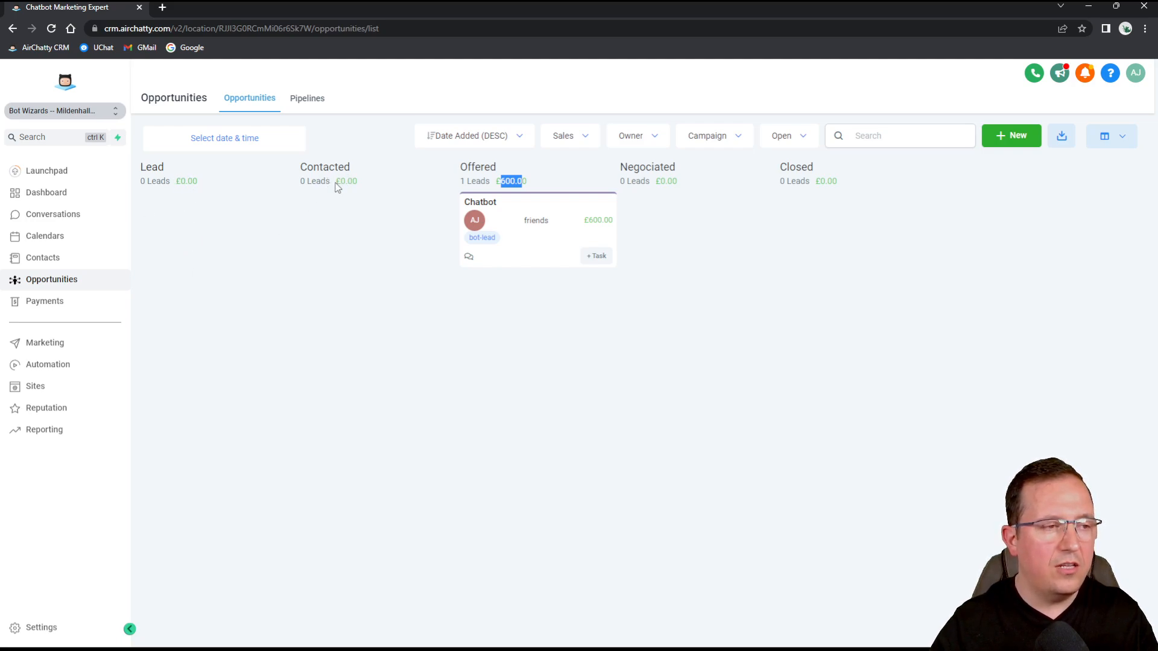
left_click_drag(335, 182, 360, 182)
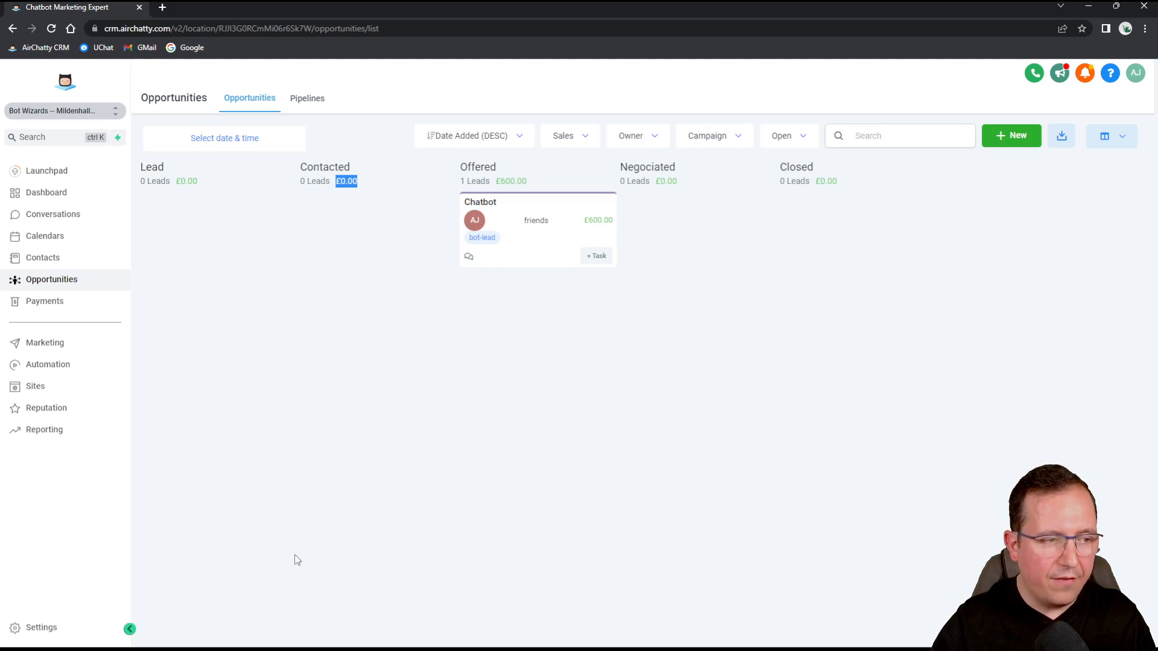
left_click(353, 182)
left_click_drag(335, 182, 364, 183)
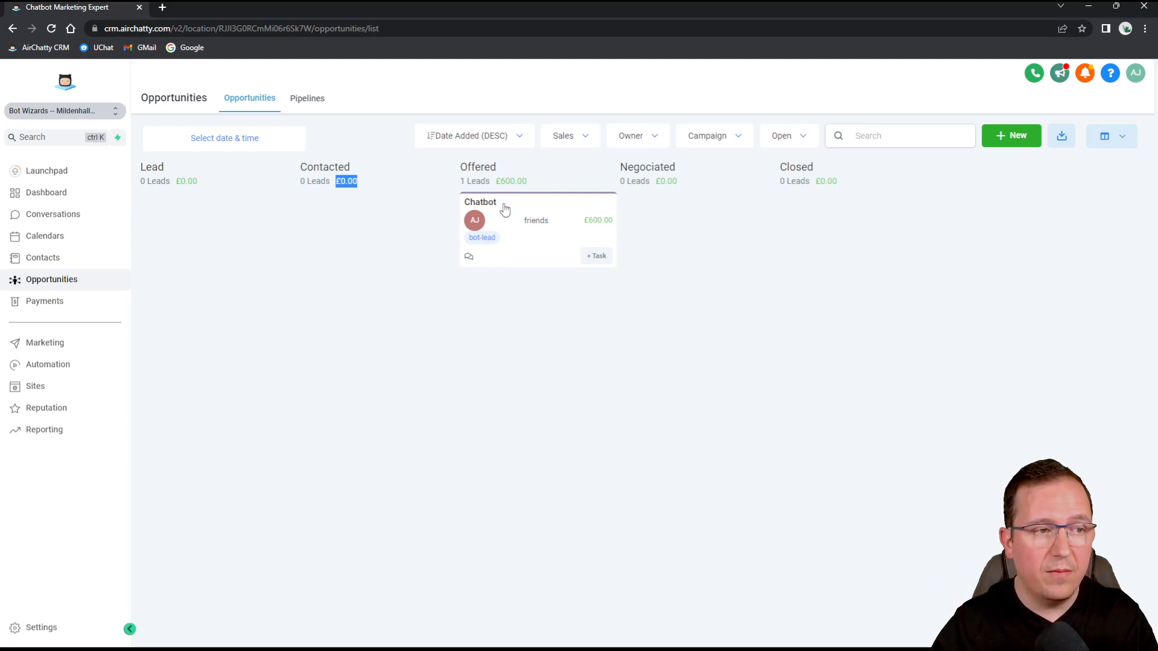
left_click_drag(518, 224, 659, 222)
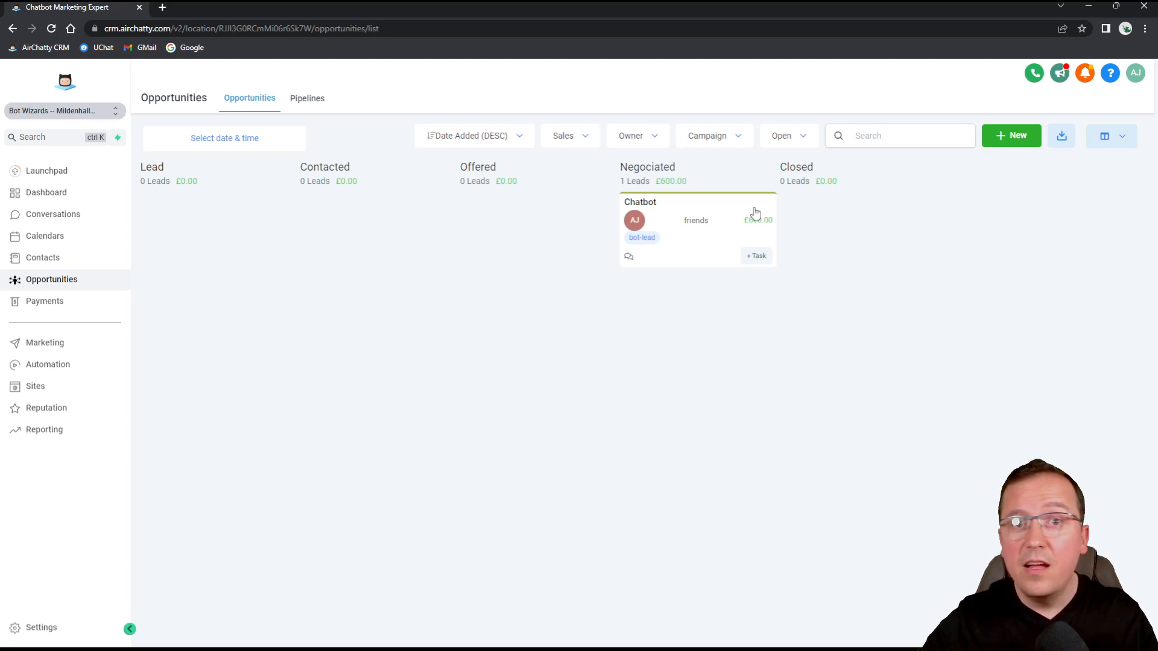
left_click_drag(725, 211, 852, 207)
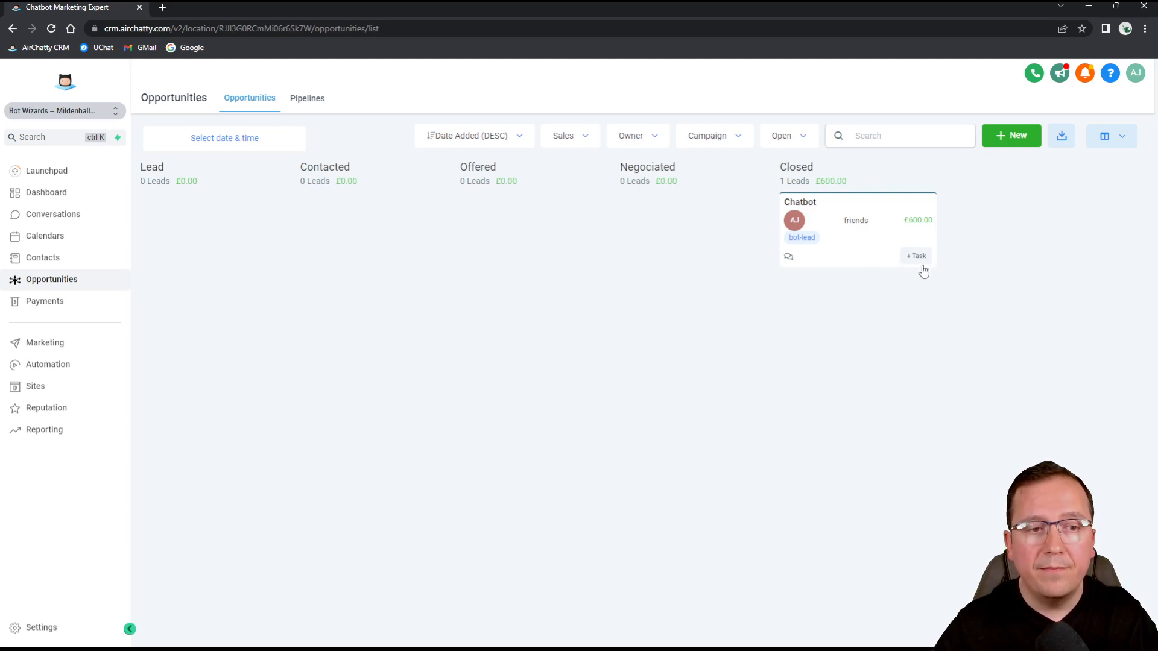
Open the contact's conversation history from the Chatbot card in Closed.
left_click(788, 258)
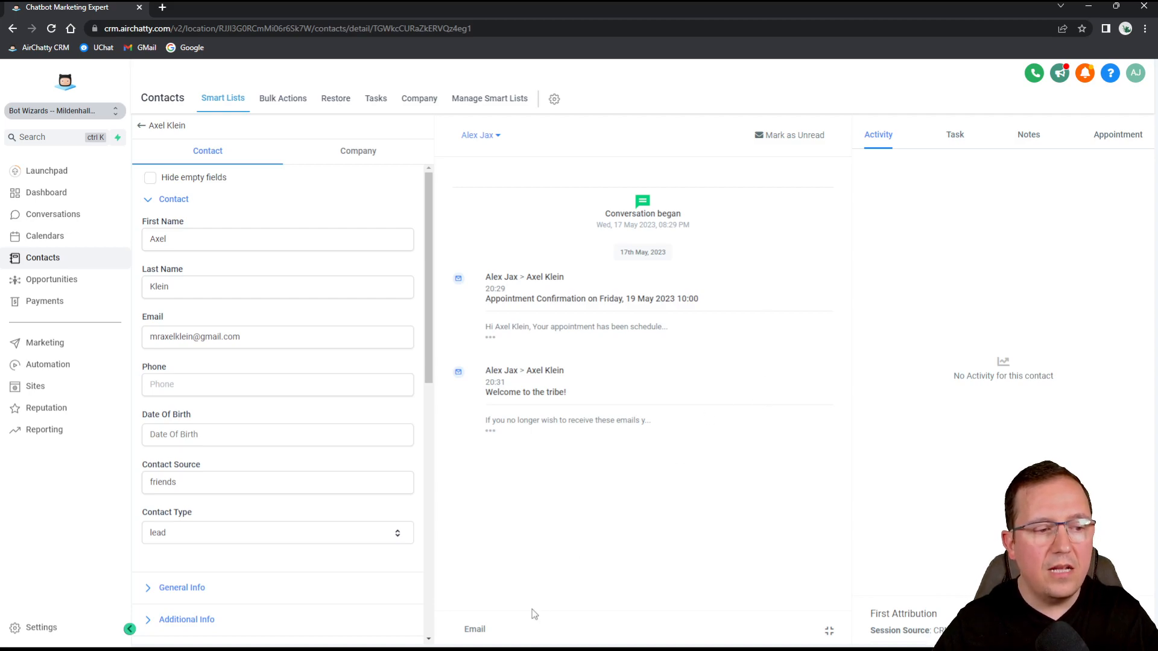
left_click(482, 630)
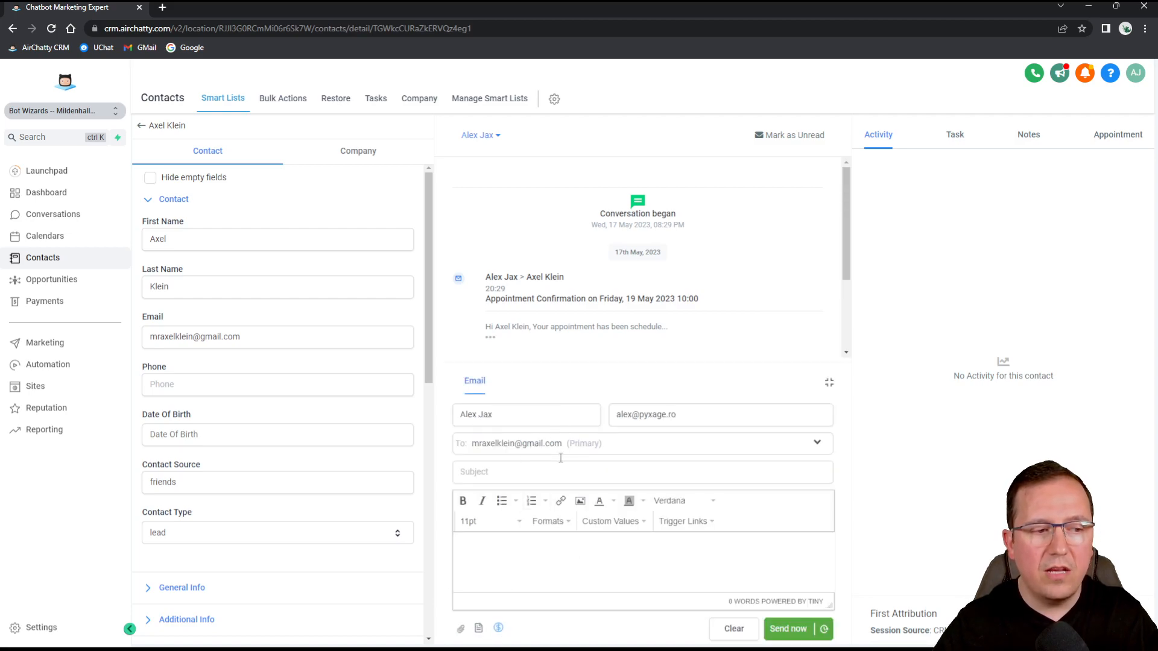
left_click(530, 469)
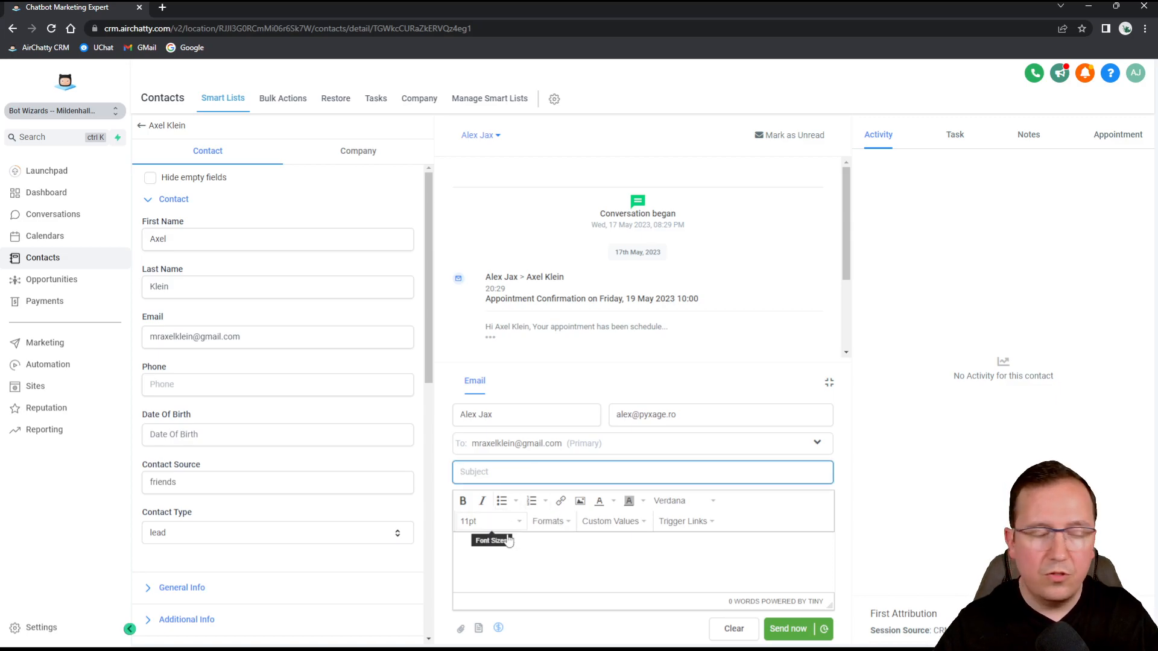
left_click_drag(676, 414, 606, 420)
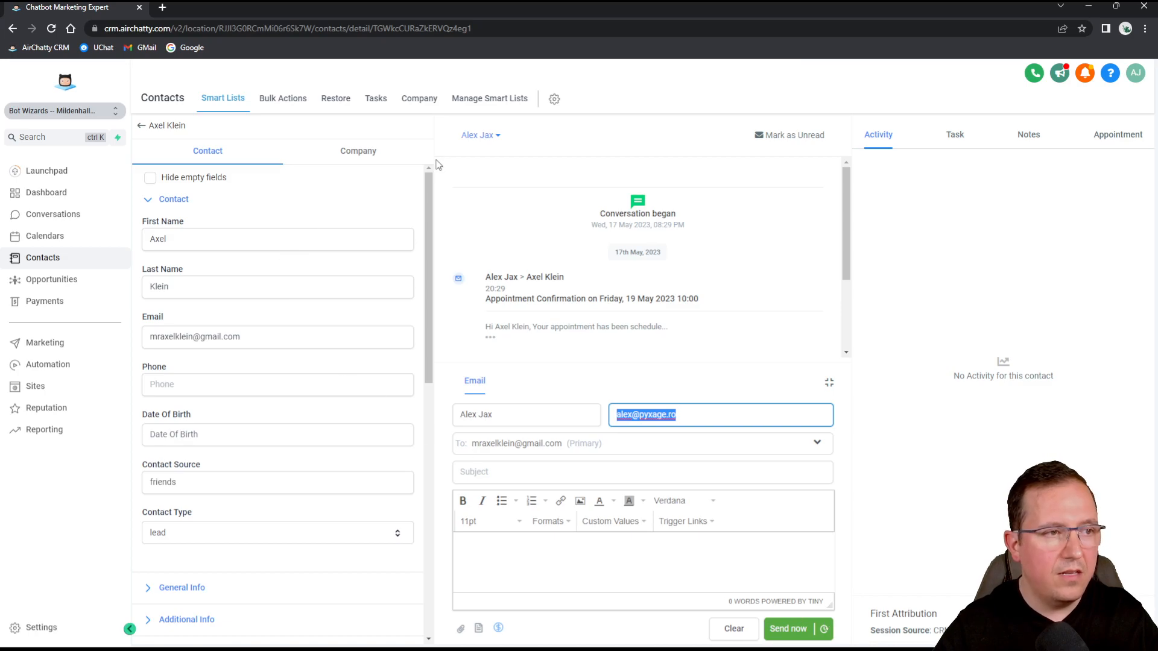
left_click(72, 279)
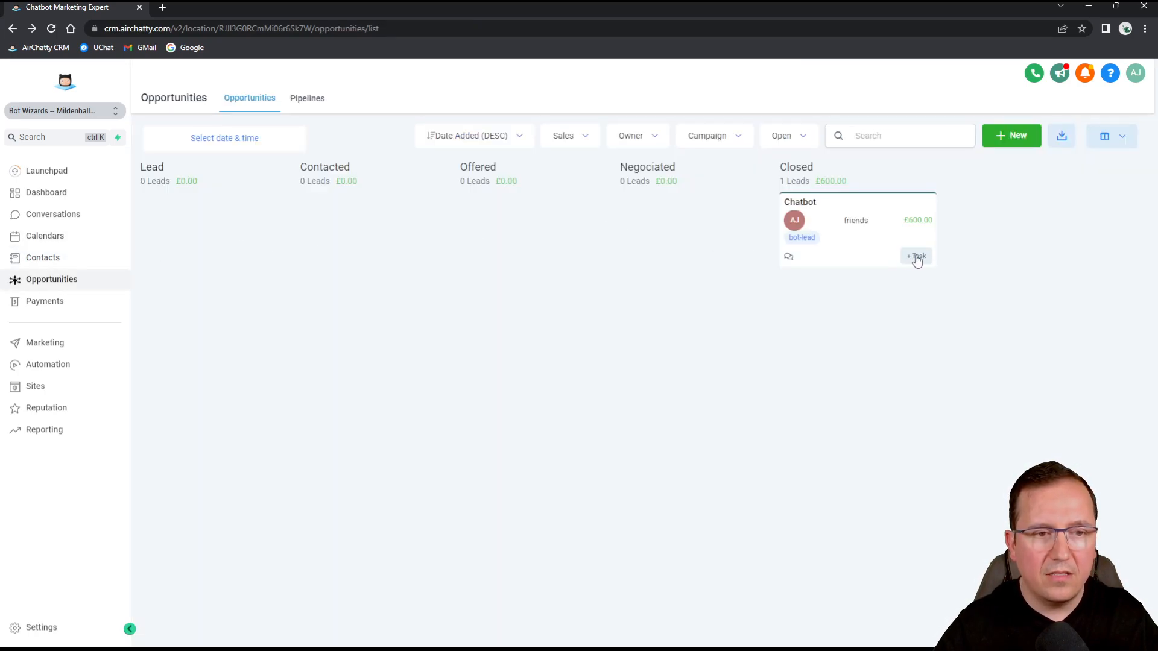
left_click(915, 257)
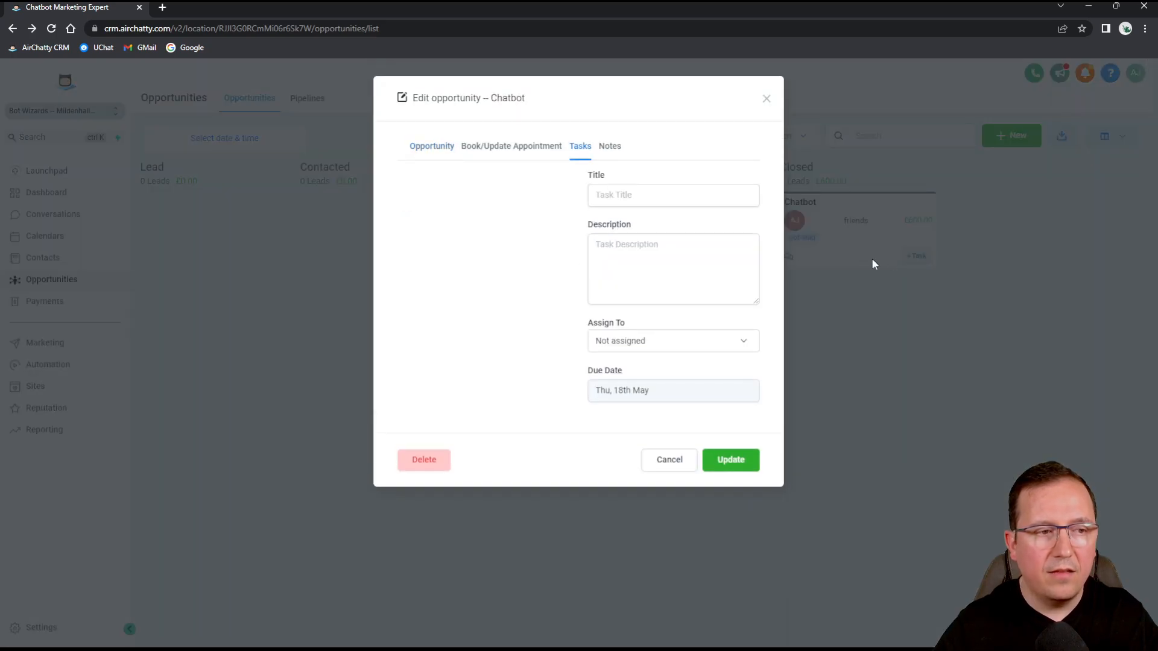
left_click(678, 194)
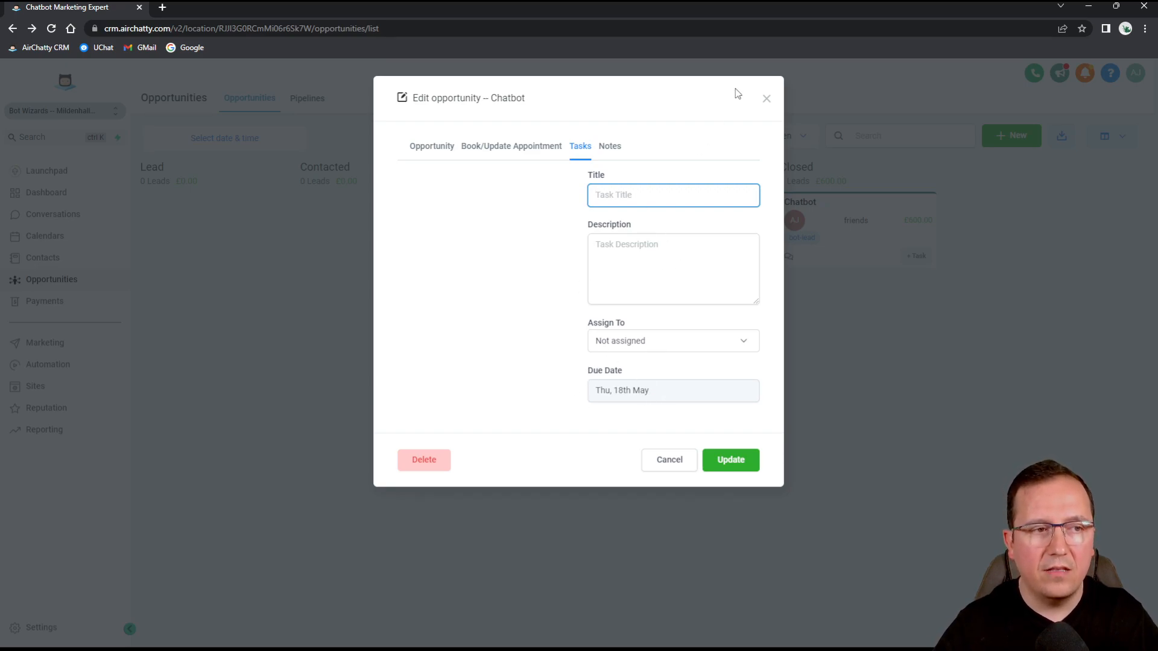
left_click(606, 150)
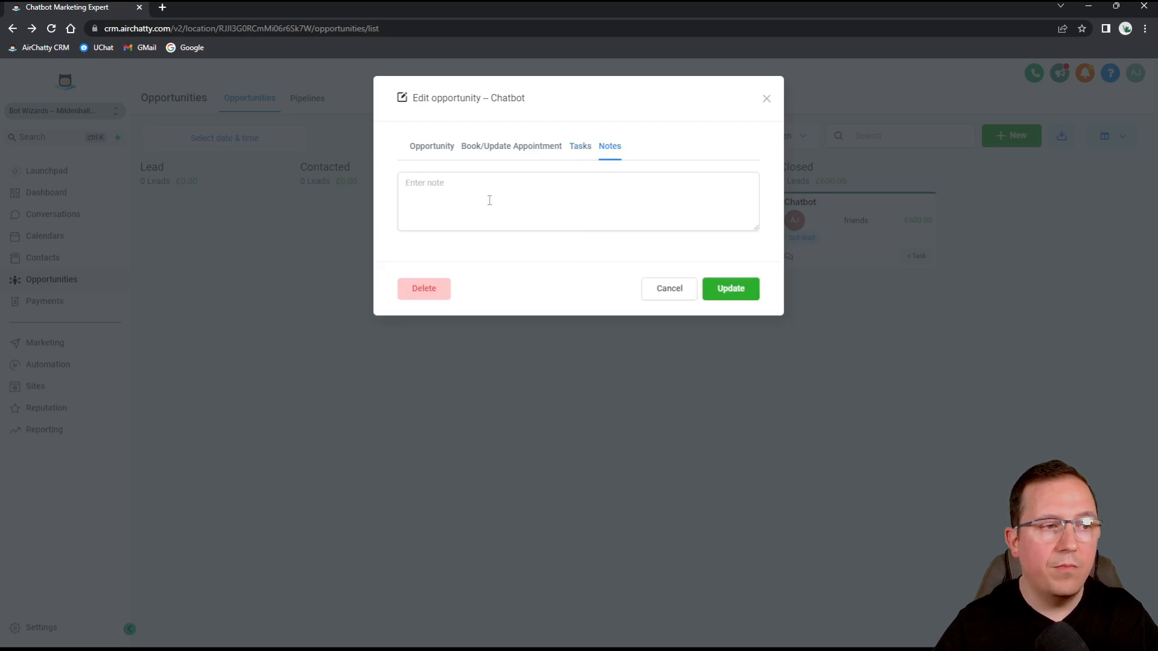
left_click(767, 99)
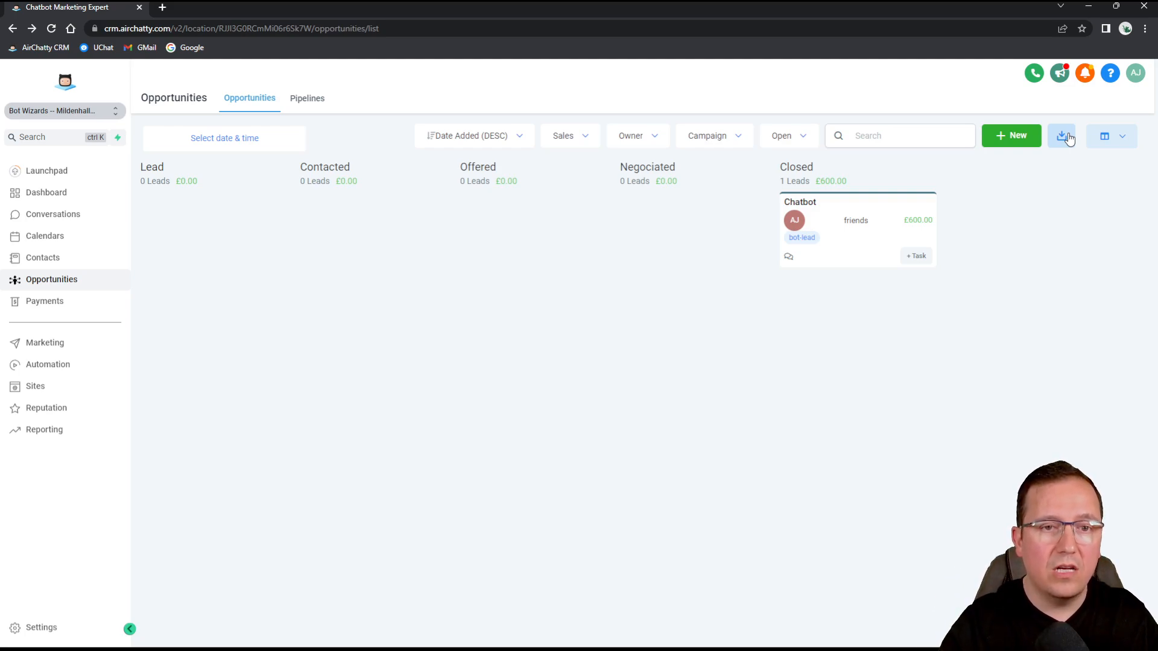
left_click(1127, 146)
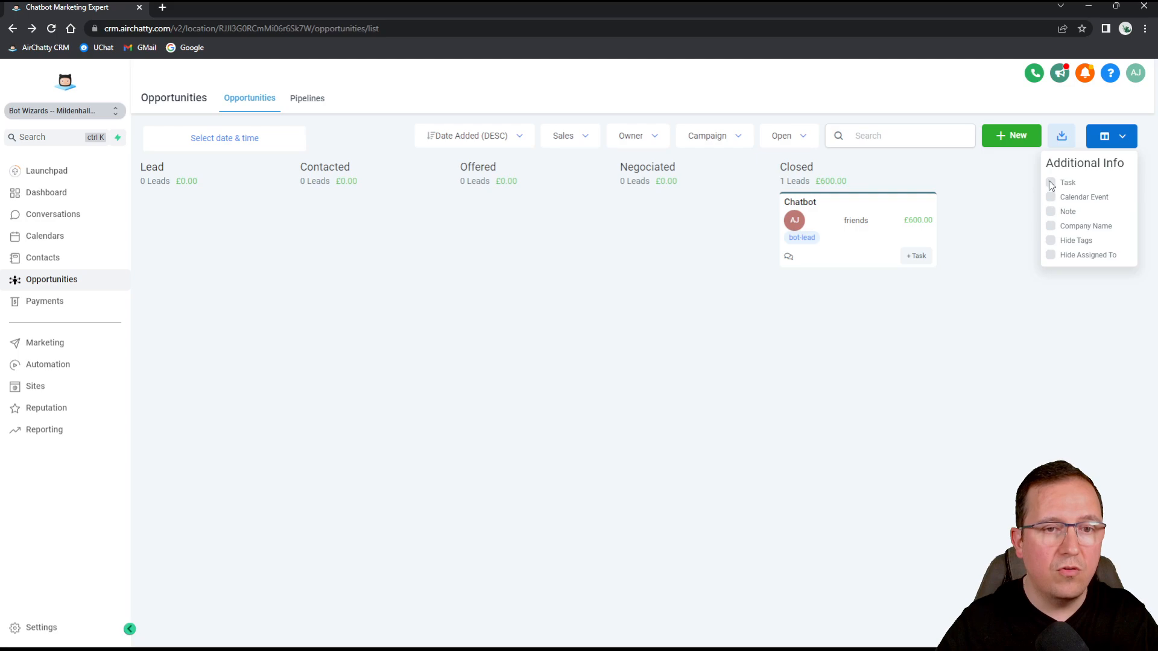
left_click(1050, 241)
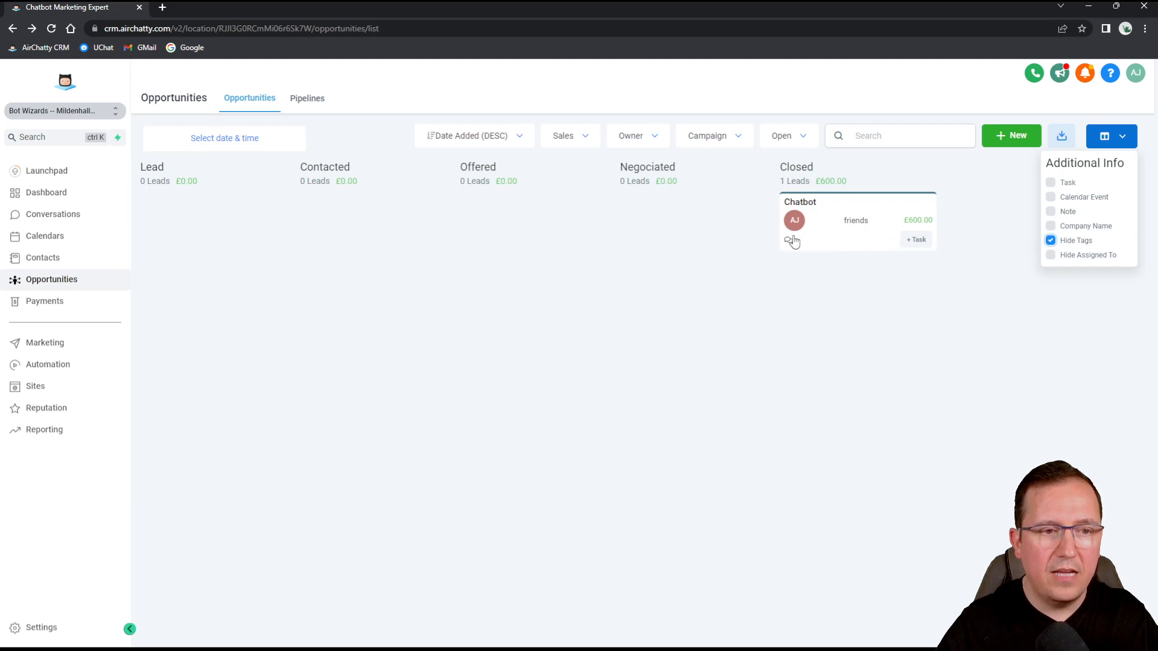
left_click(1050, 241)
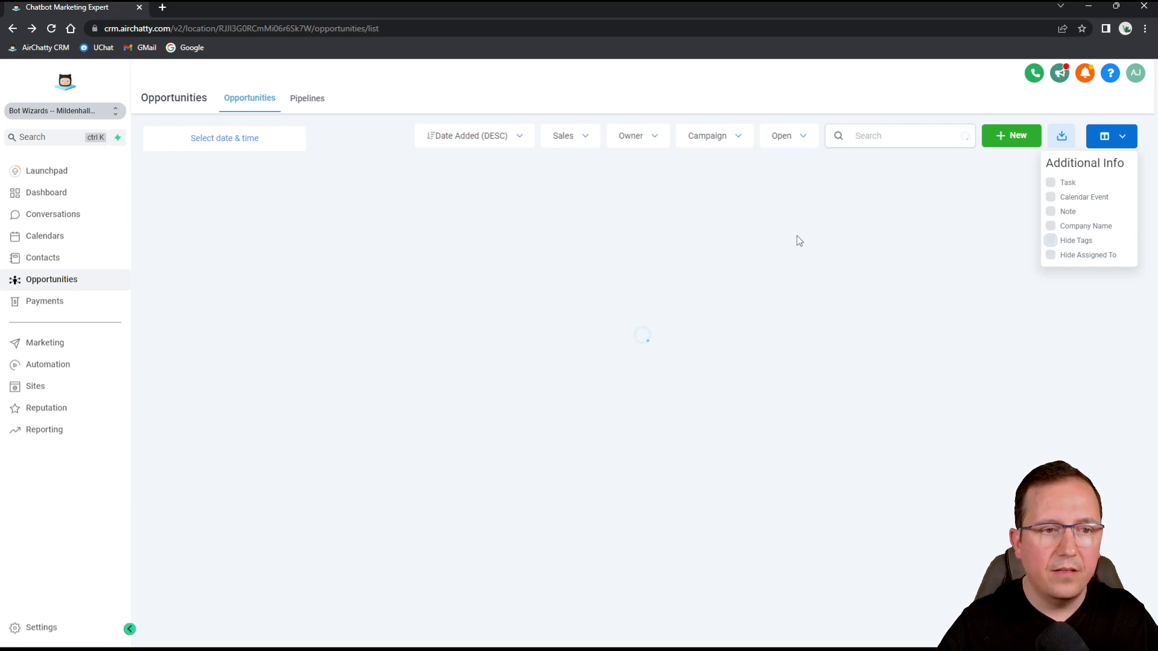
left_click(1050, 255)
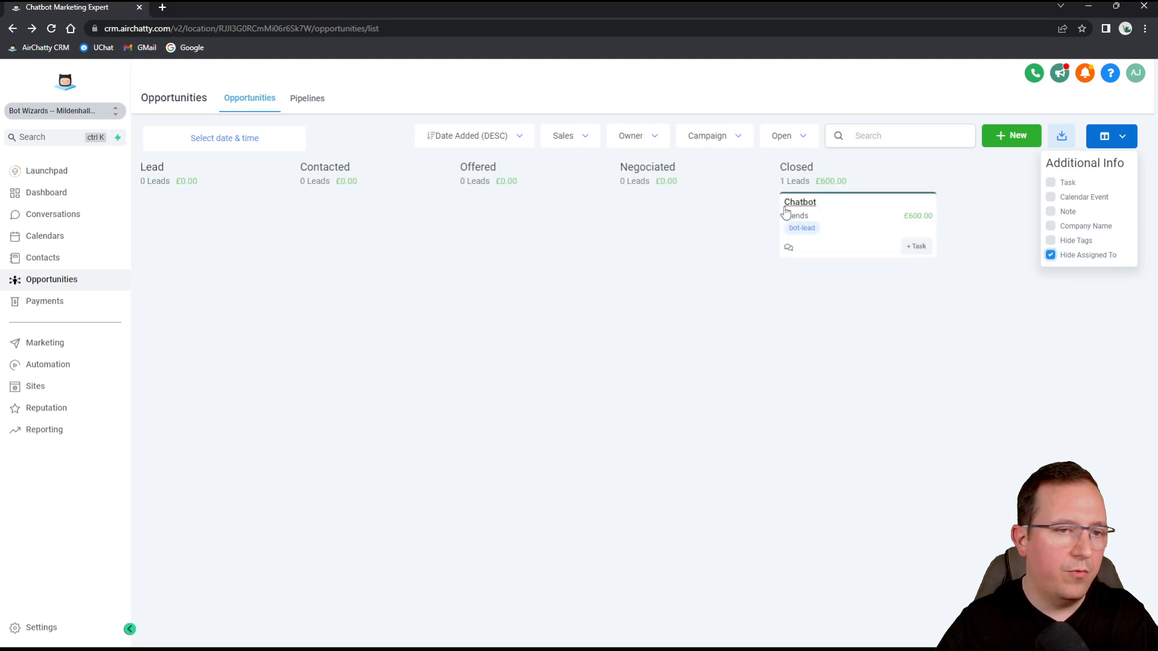
left_click(1050, 255)
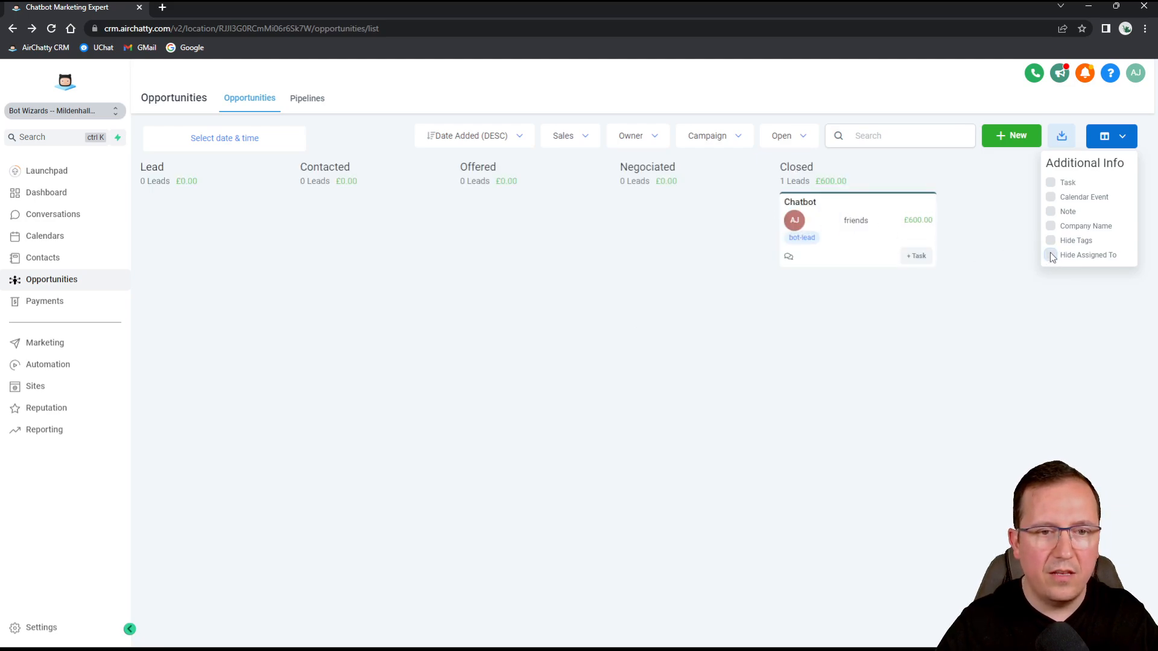
left_click(1050, 197)
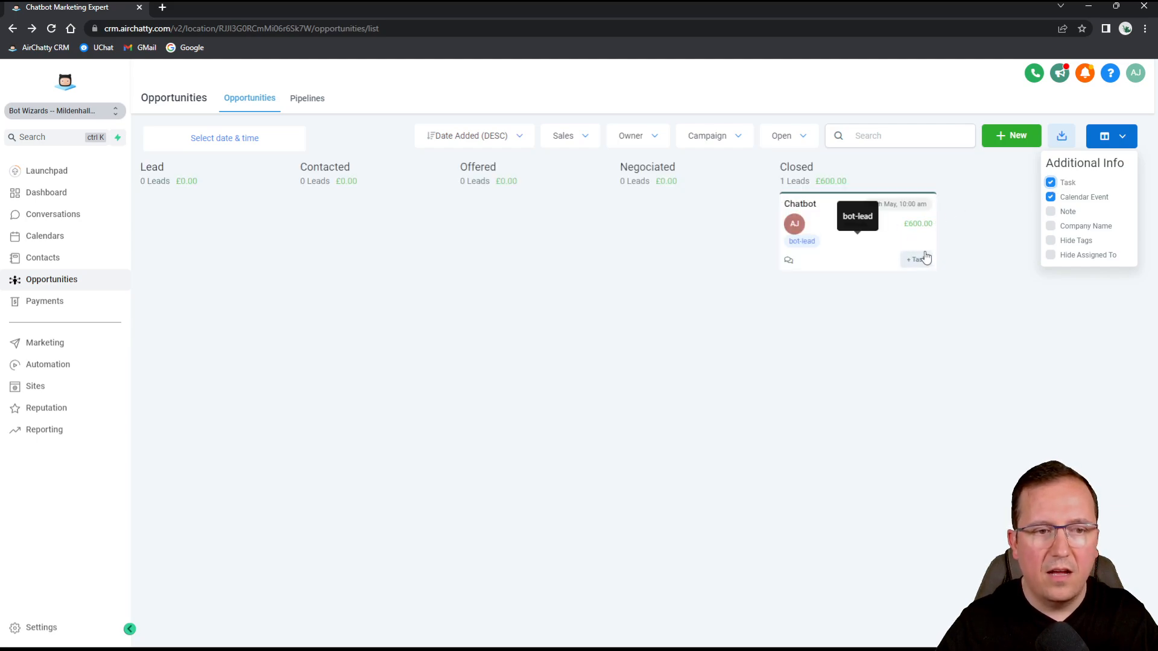
left_click(1051, 182)
left_click(1051, 197)
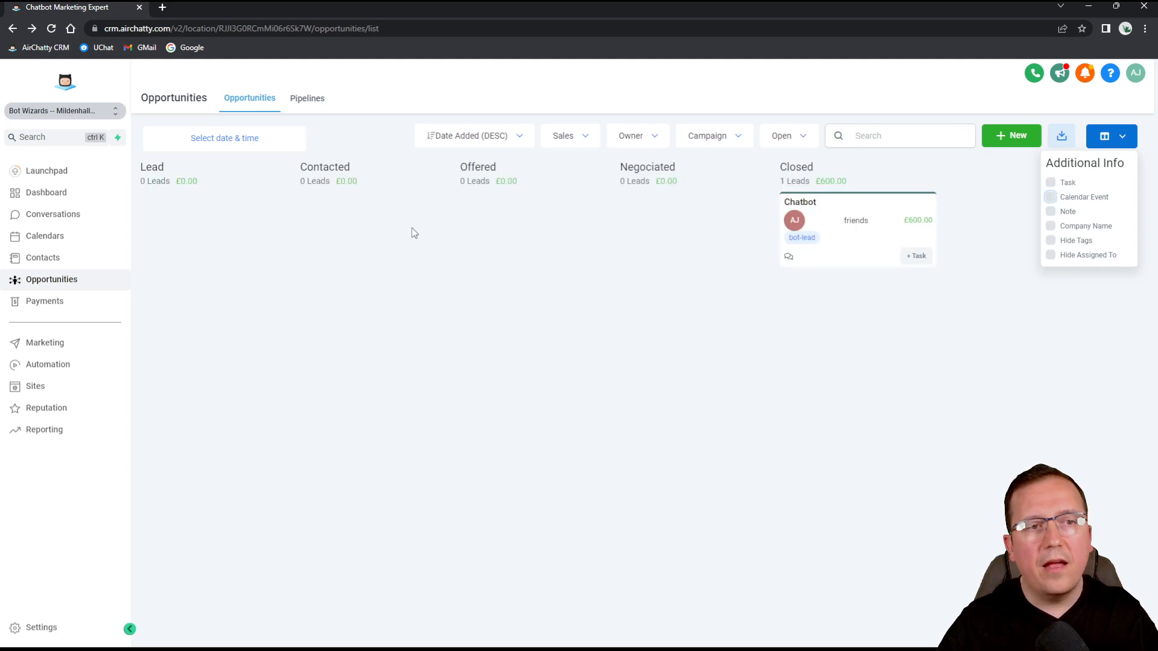
left_click(903, 135)
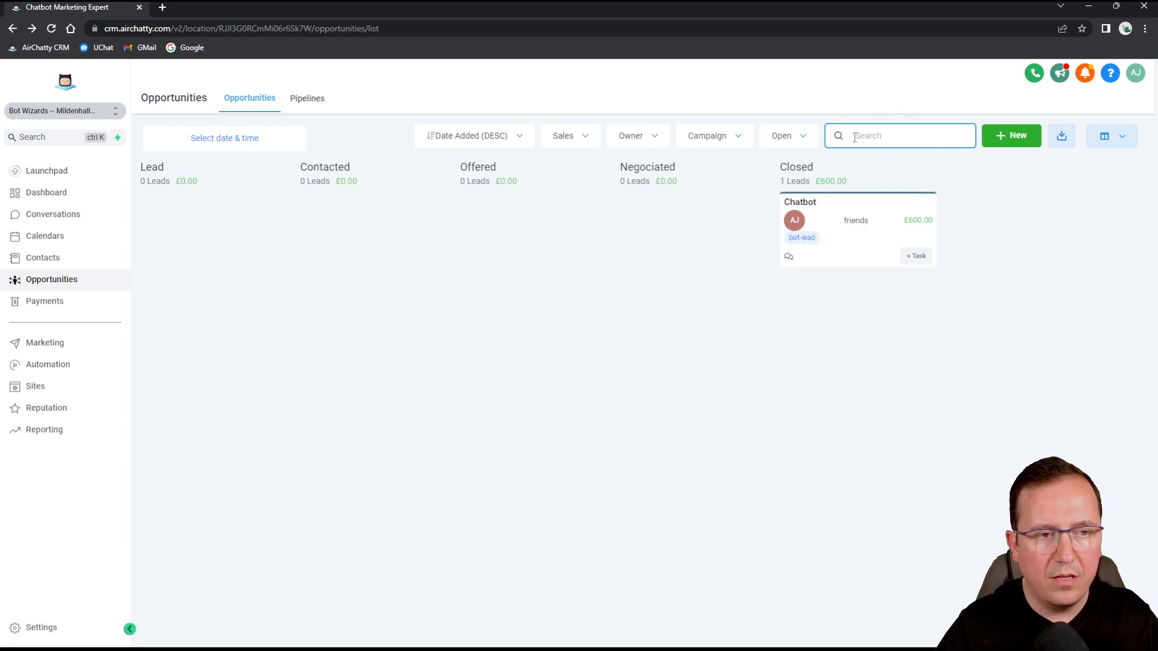
left_click(802, 145)
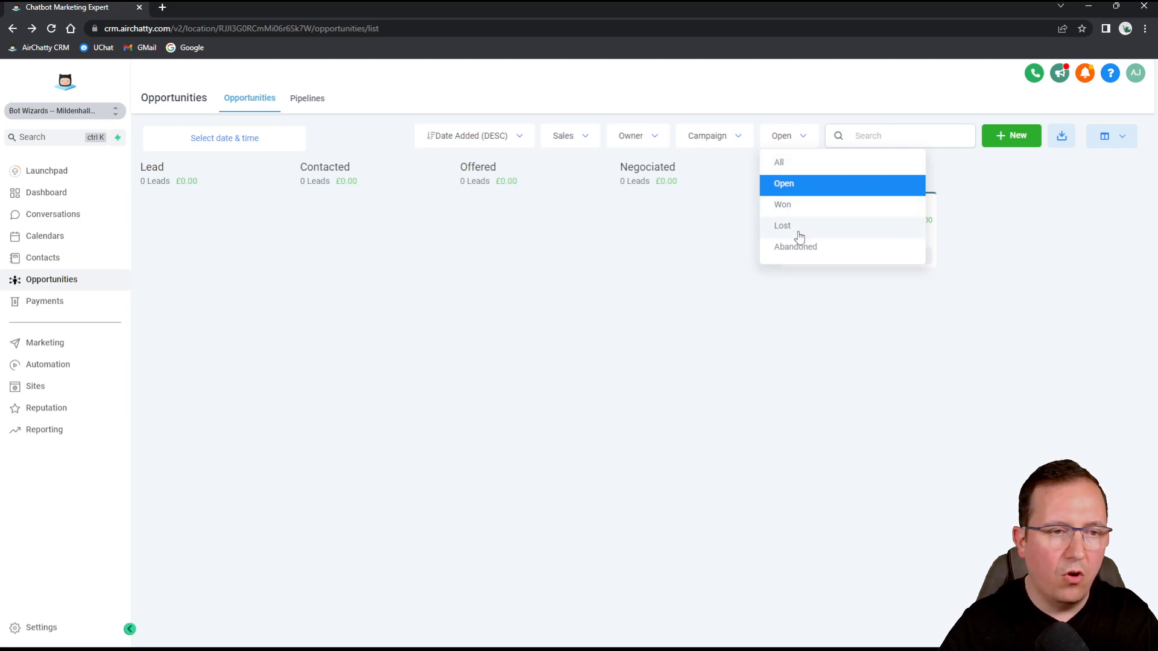
left_click(649, 143)
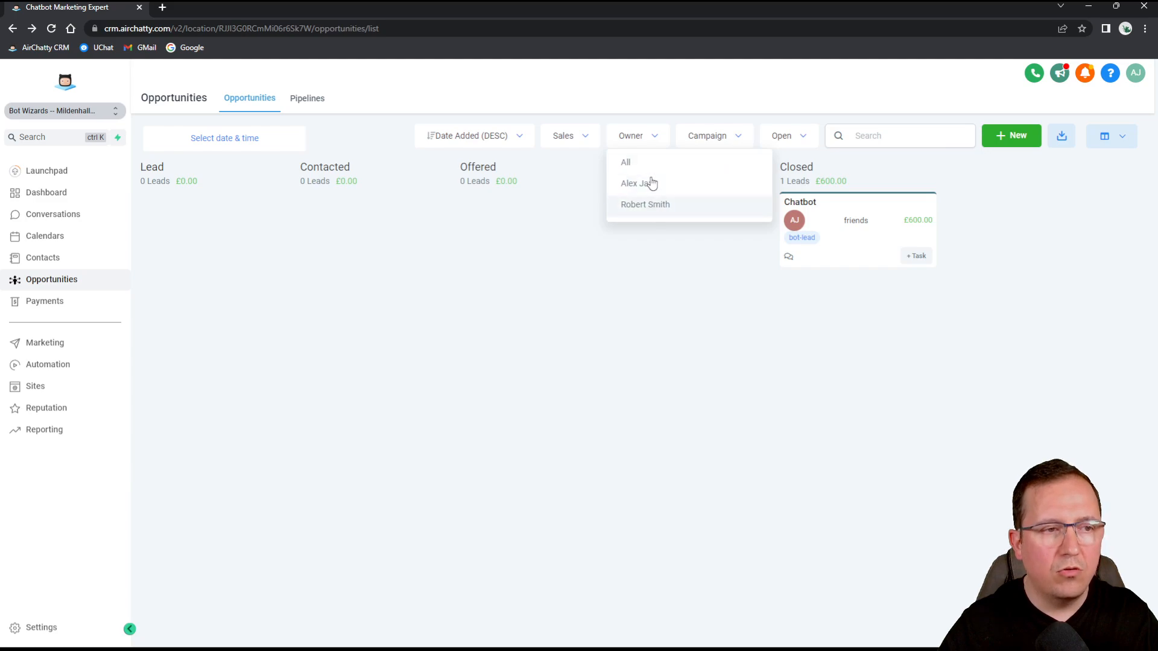
left_click(738, 138)
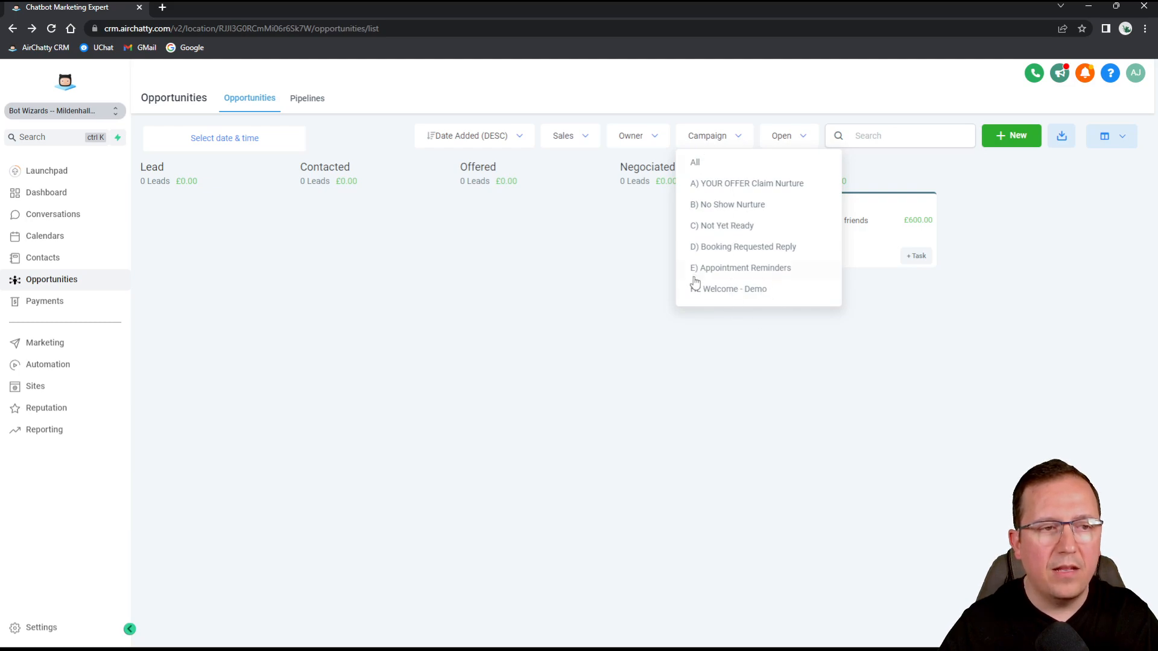
left_click(533, 339)
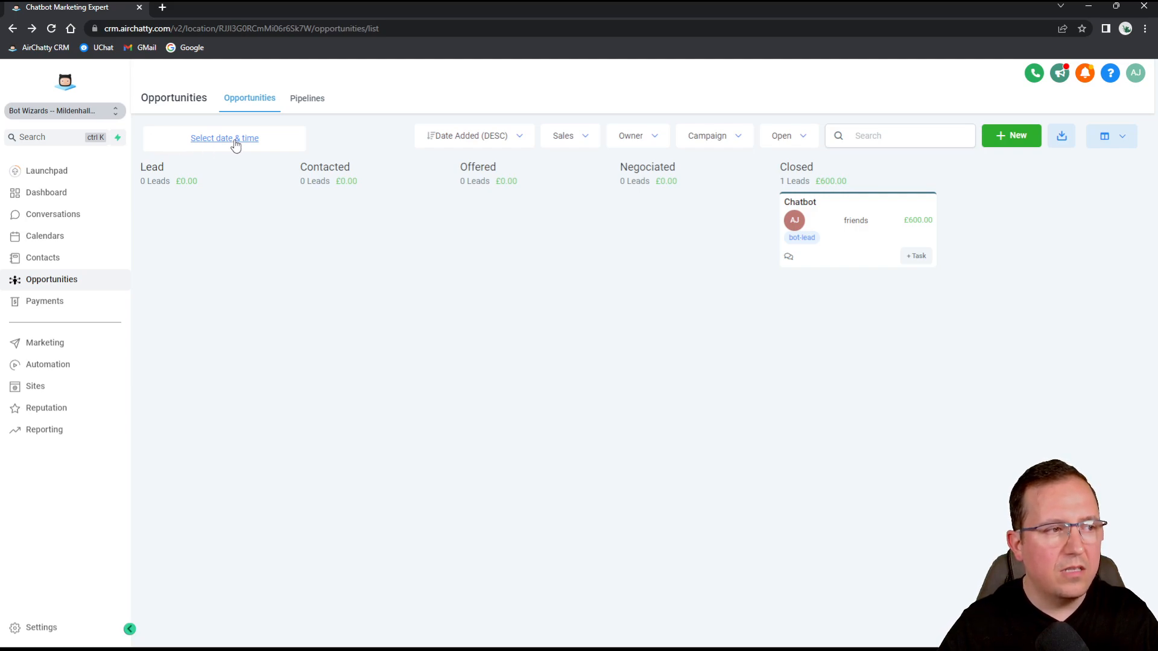
left_click(235, 145)
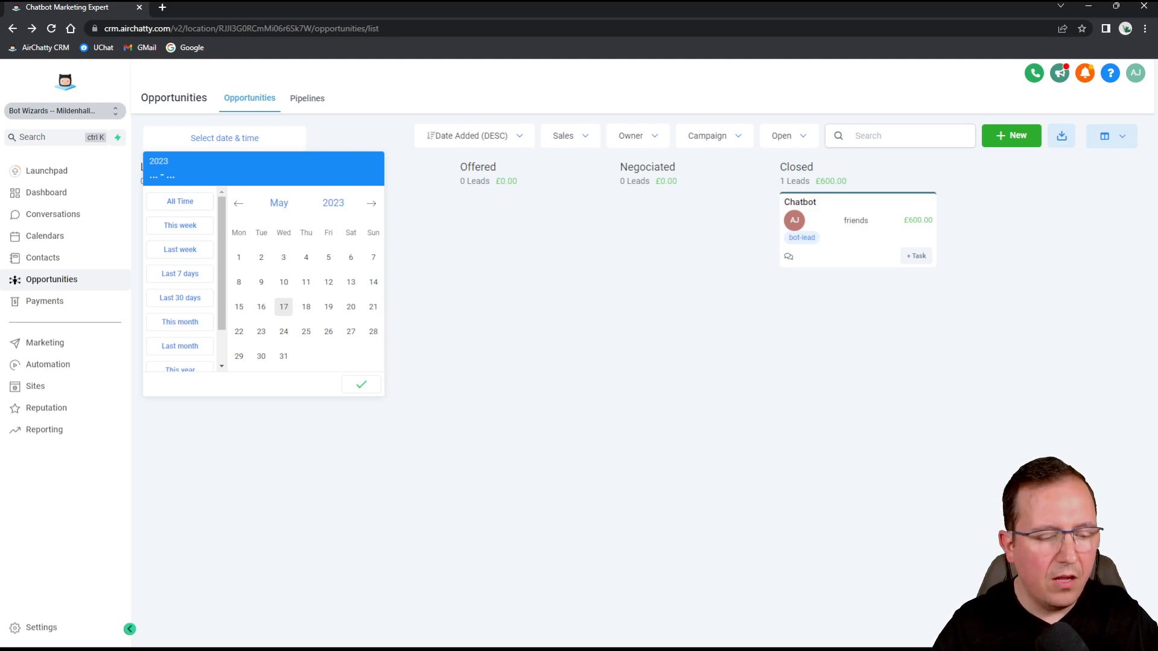
left_click(613, 392)
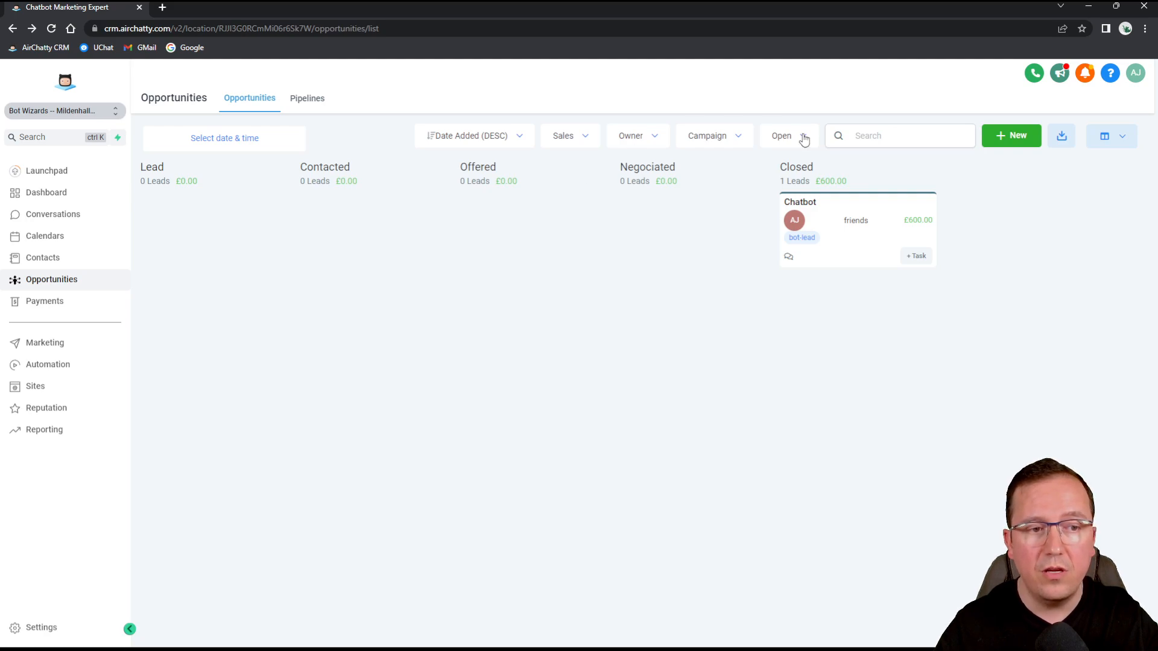
Return the Chatbot card to Lead, drop it on LOST, and filter the board to Lost.
left_click_drag(848, 215, 145, 218)
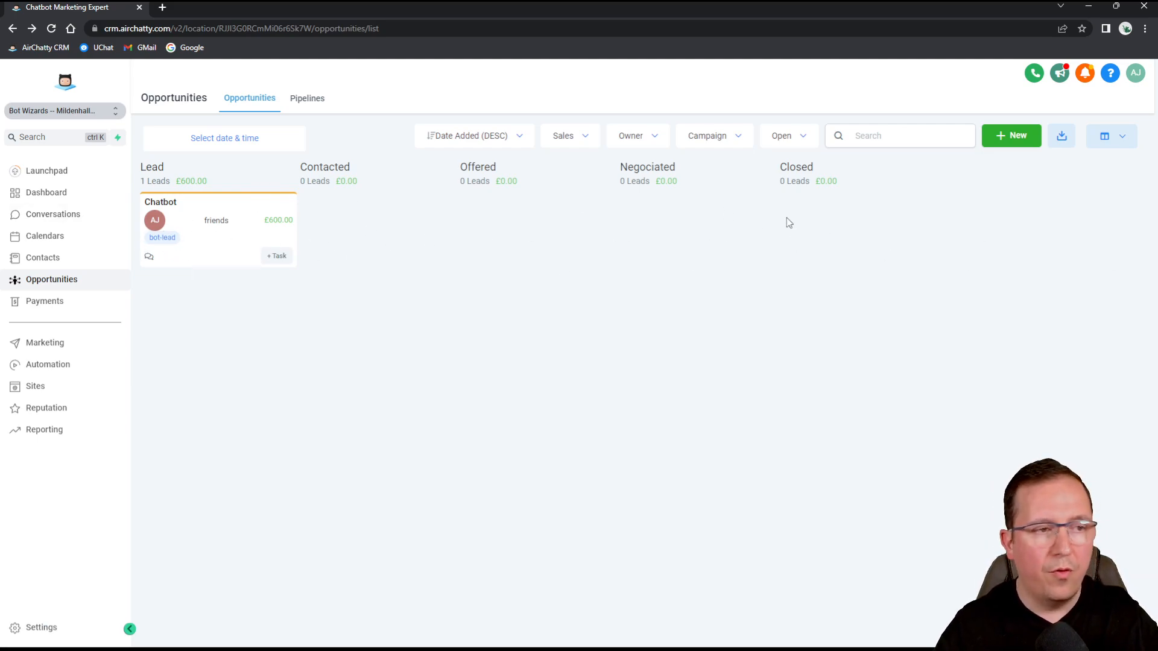
left_click_drag(228, 218, 356, 603)
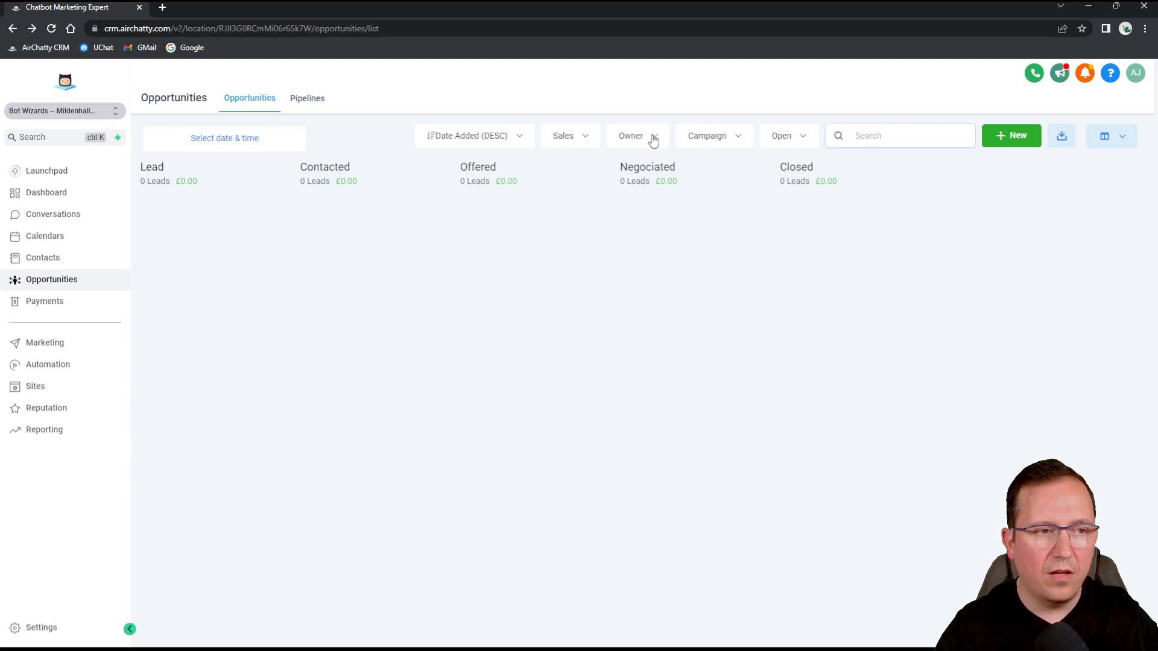
left_click(801, 140)
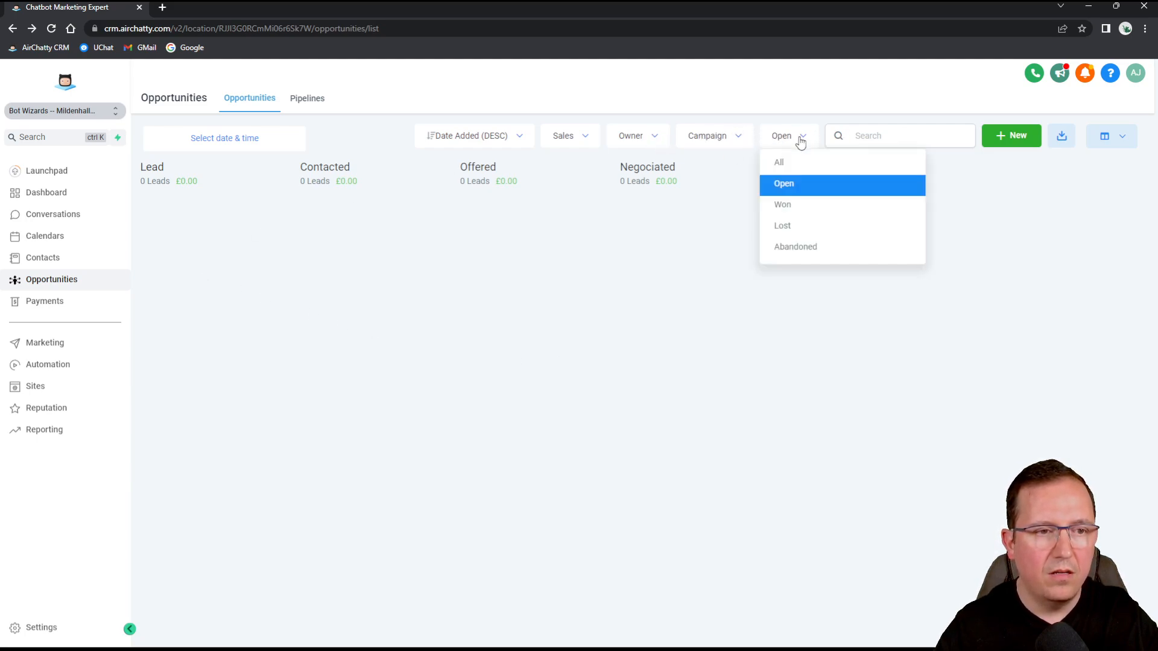
left_click(798, 226)
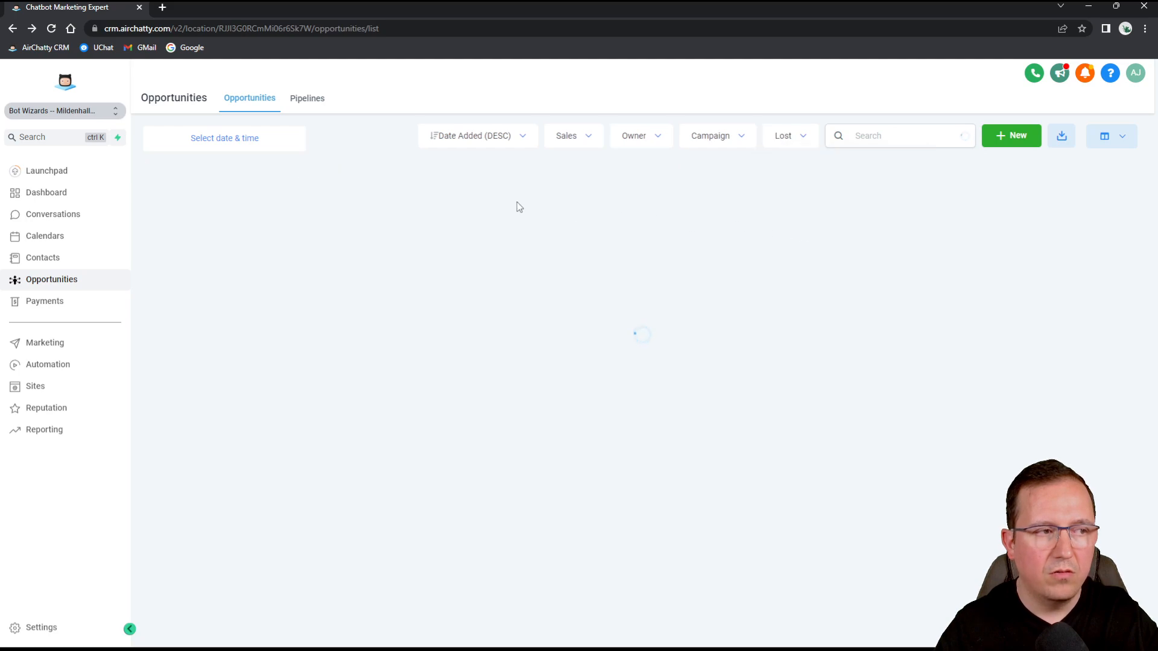